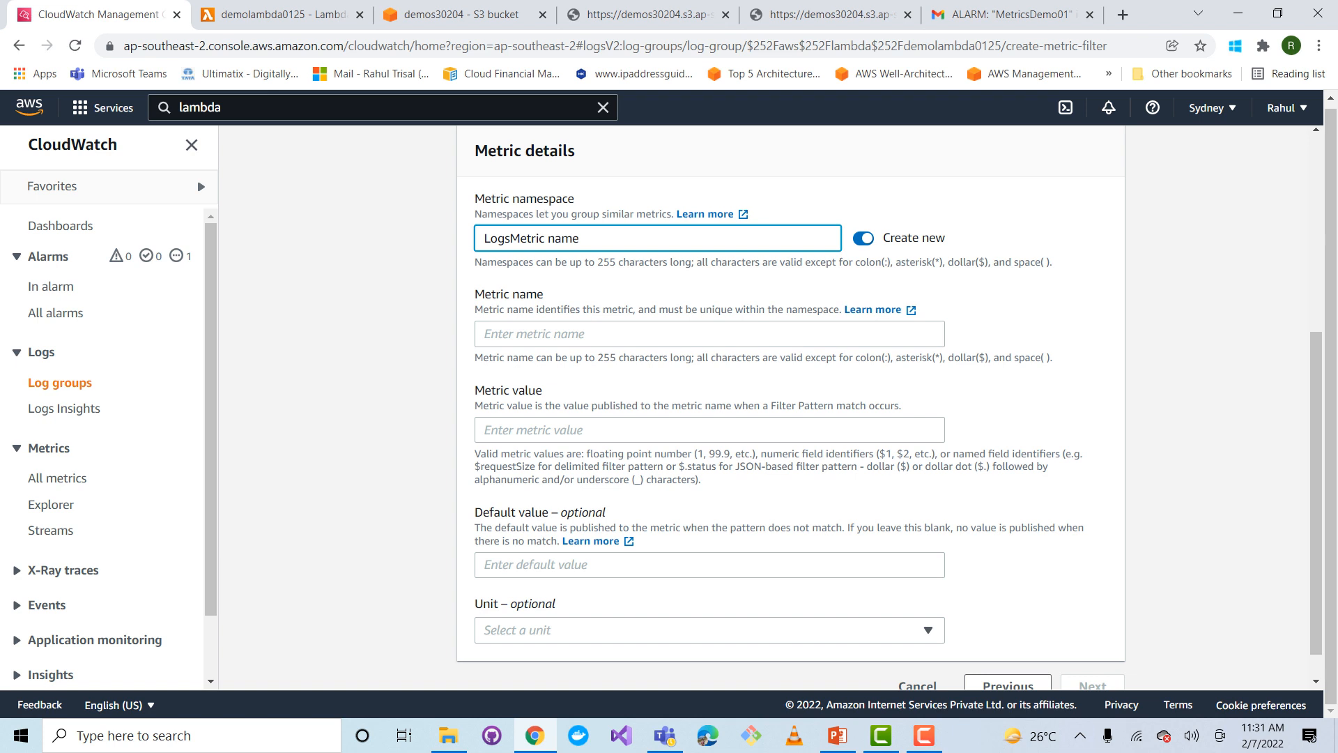
Complete the metric namespace as "LogsMetric namespace" and enter "LogsMetric name" as the metric name
type("space")
left_click(585, 334)
right_click(585, 332)
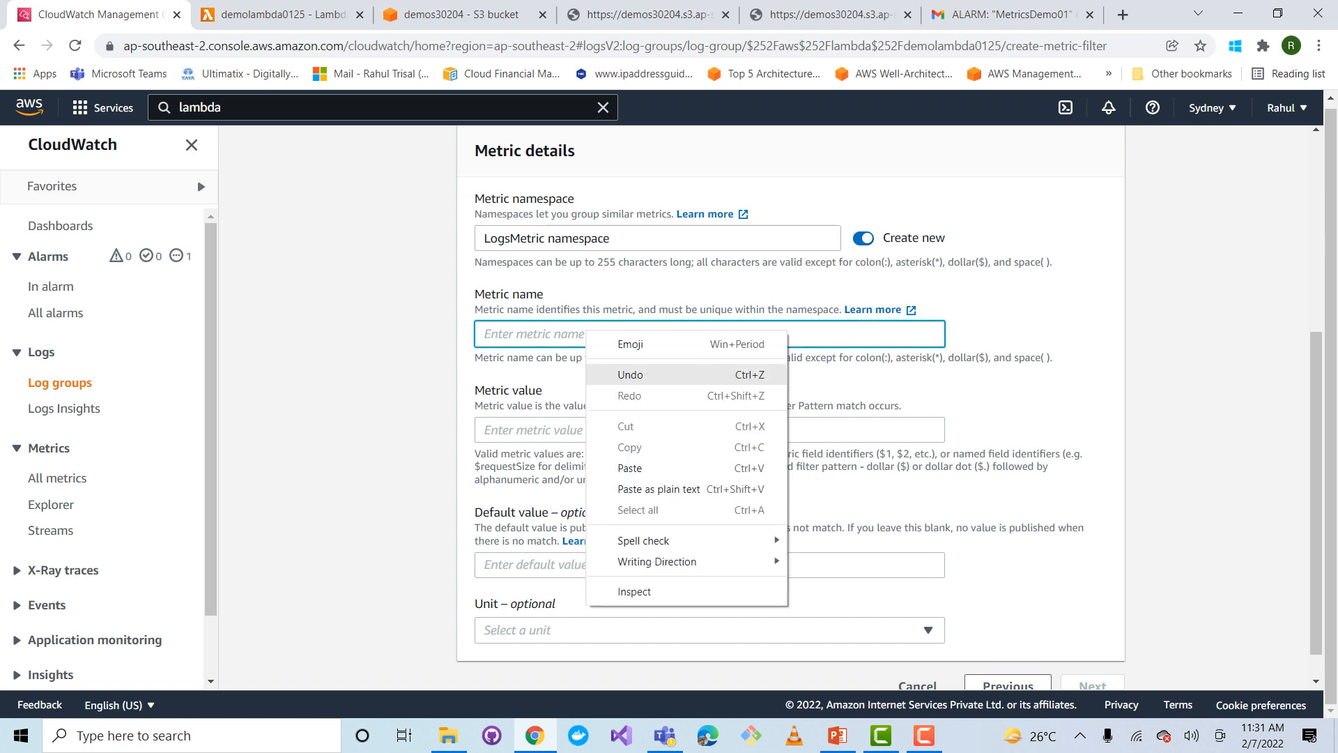
left_click(613, 467)
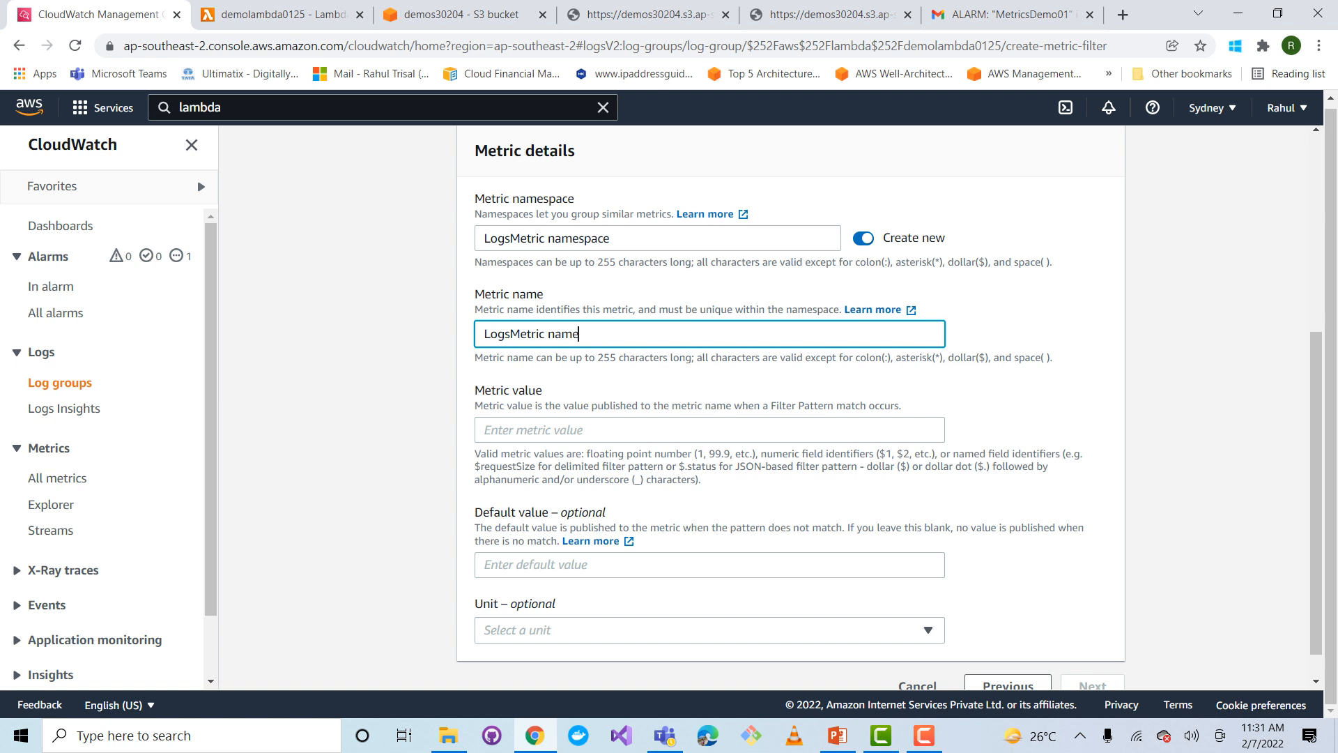
Set the metric value to 1, leave the default value and unit empty, and create the metric filter
left_click(585, 429)
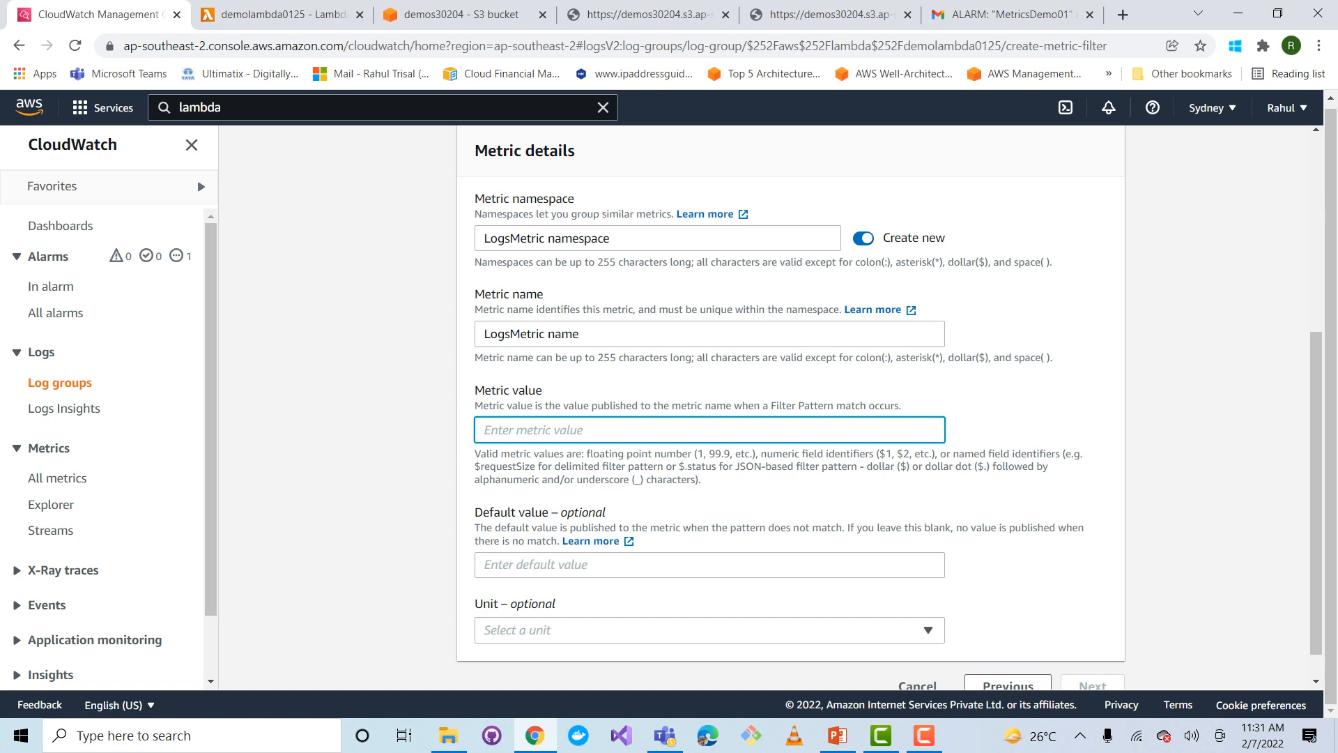
type("1")
left_click(1031, 585)
scroll(1032, 586, "down", 1)
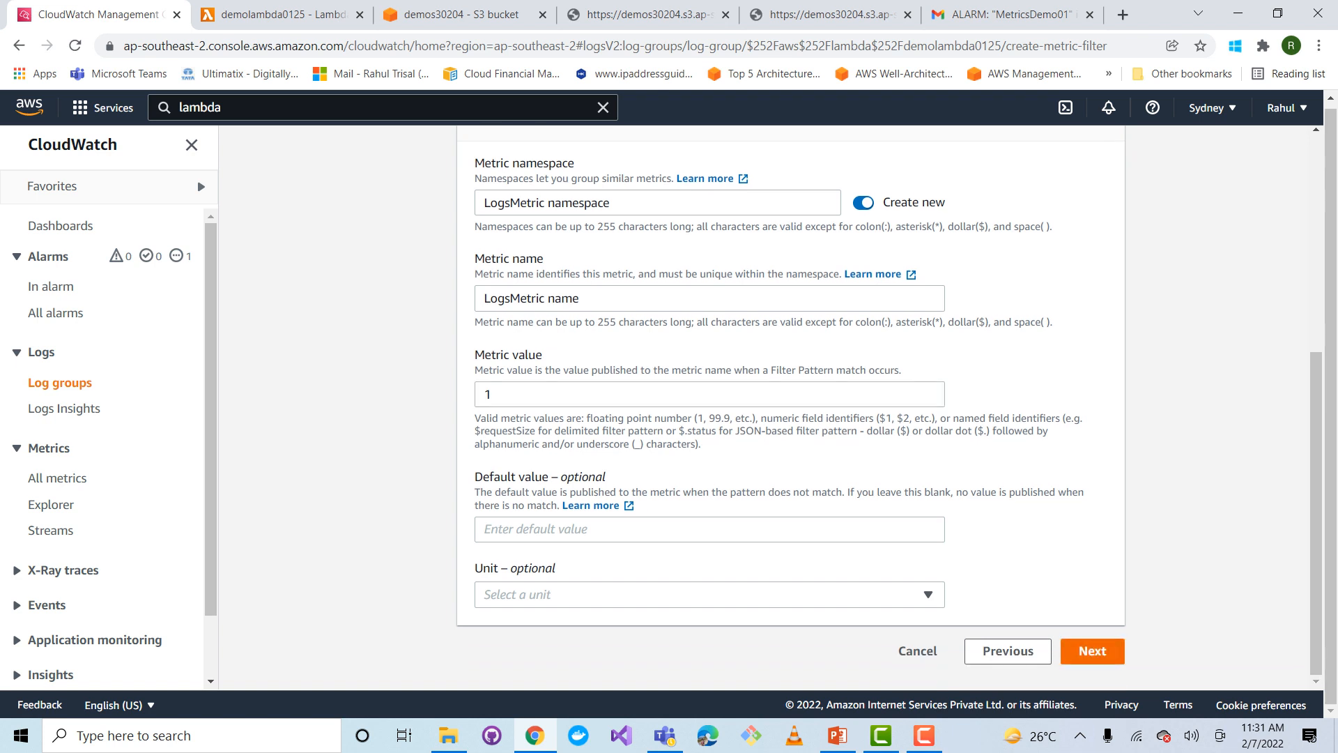
left_click(1092, 650)
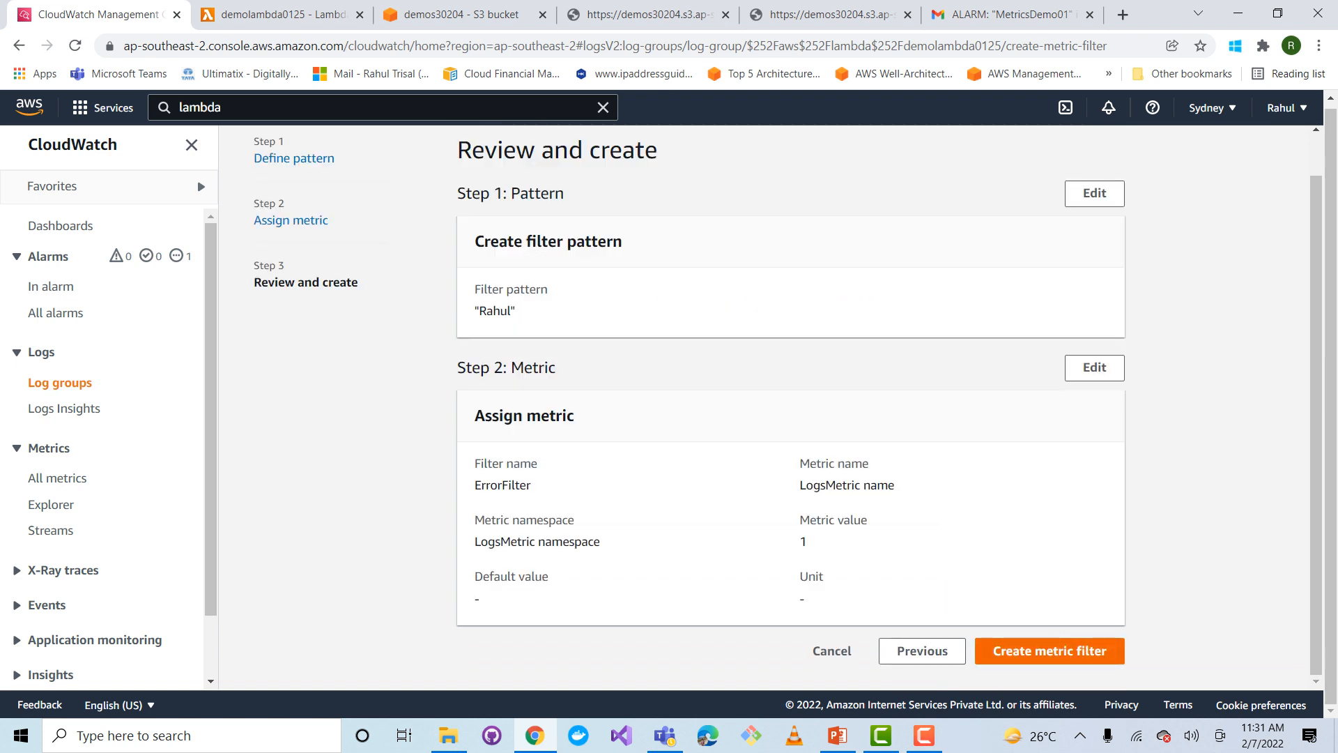
left_click(1049, 650)
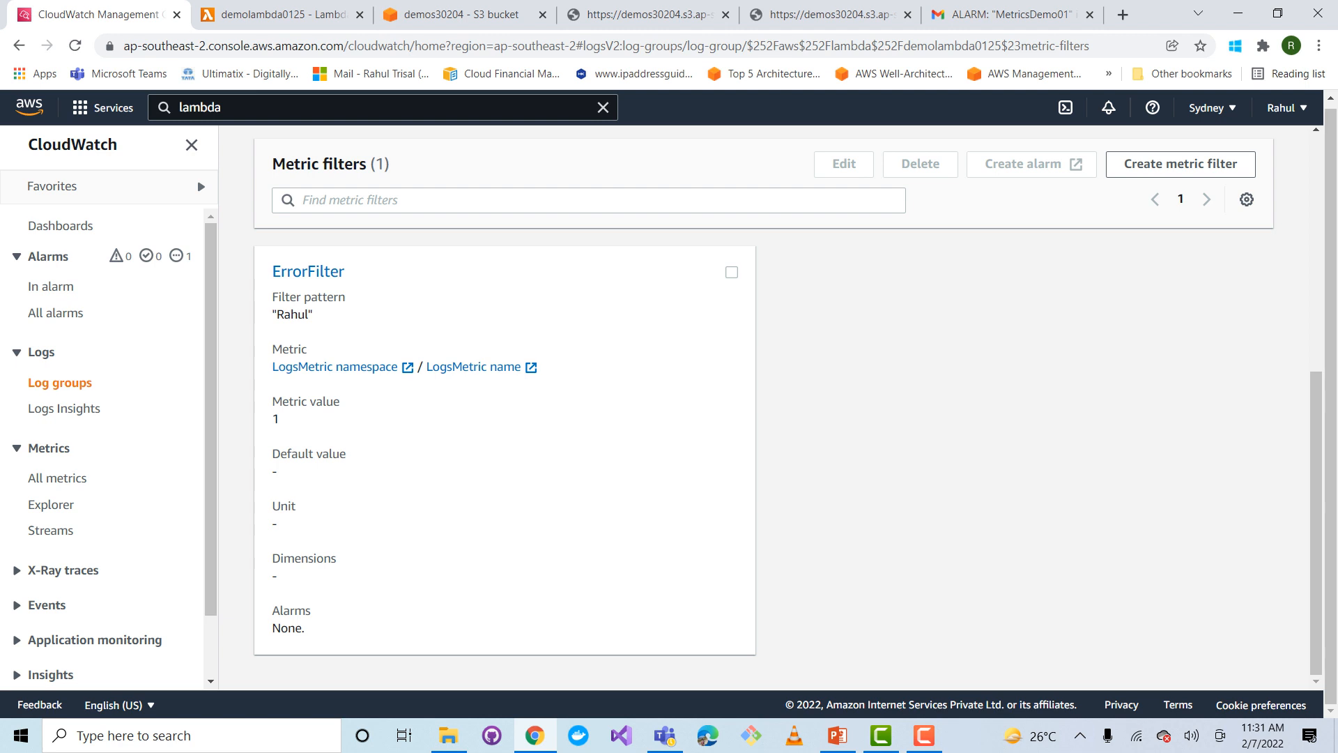
Check the demo steps in the PowerPoint presentation, return to the browser and start creating an alarm from the ErrorFilter metric filter
key("alt+Tab")
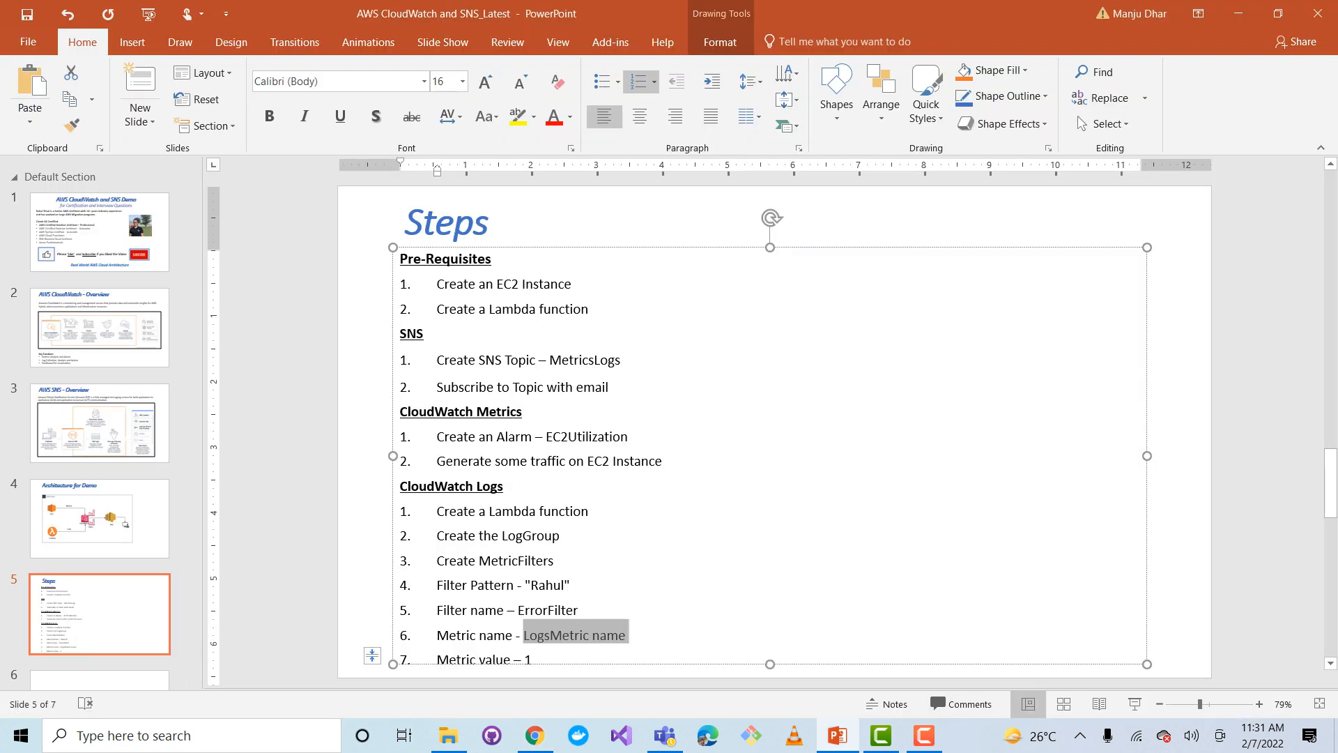
key("alt+Tab")
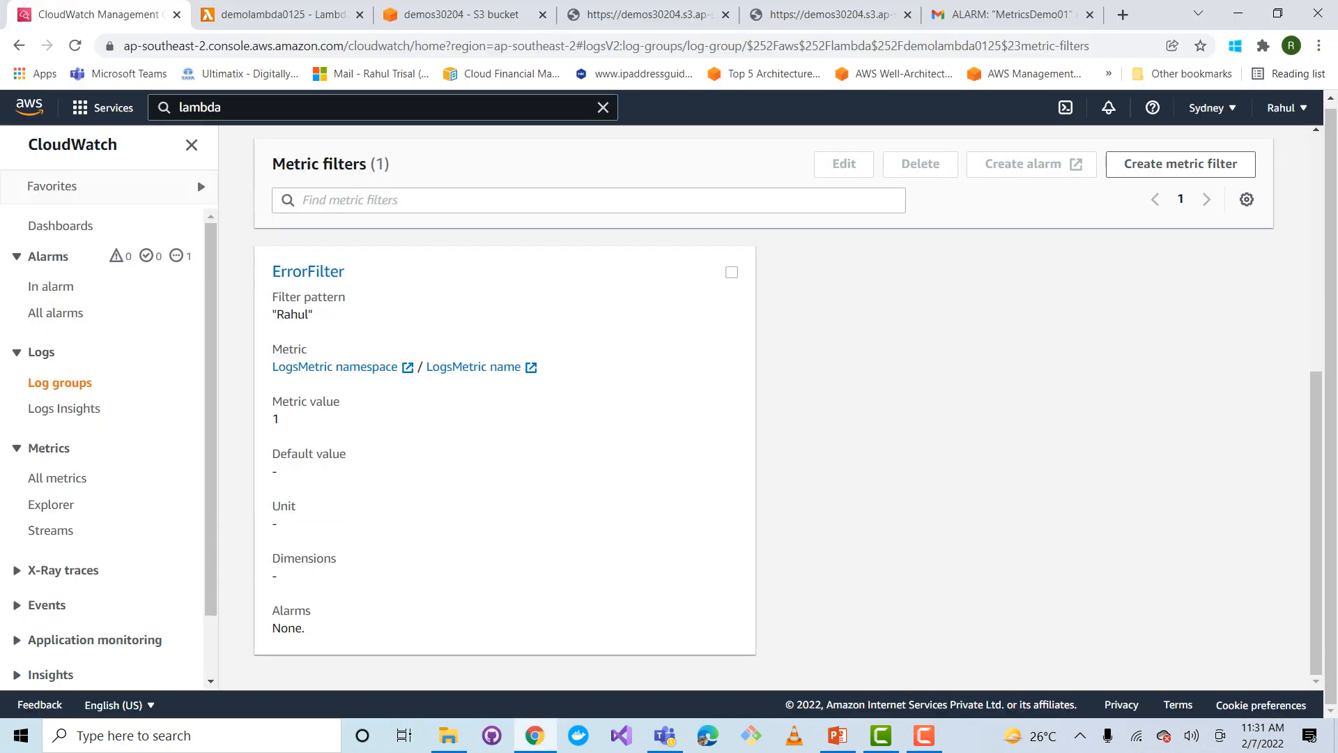
left_click(731, 272)
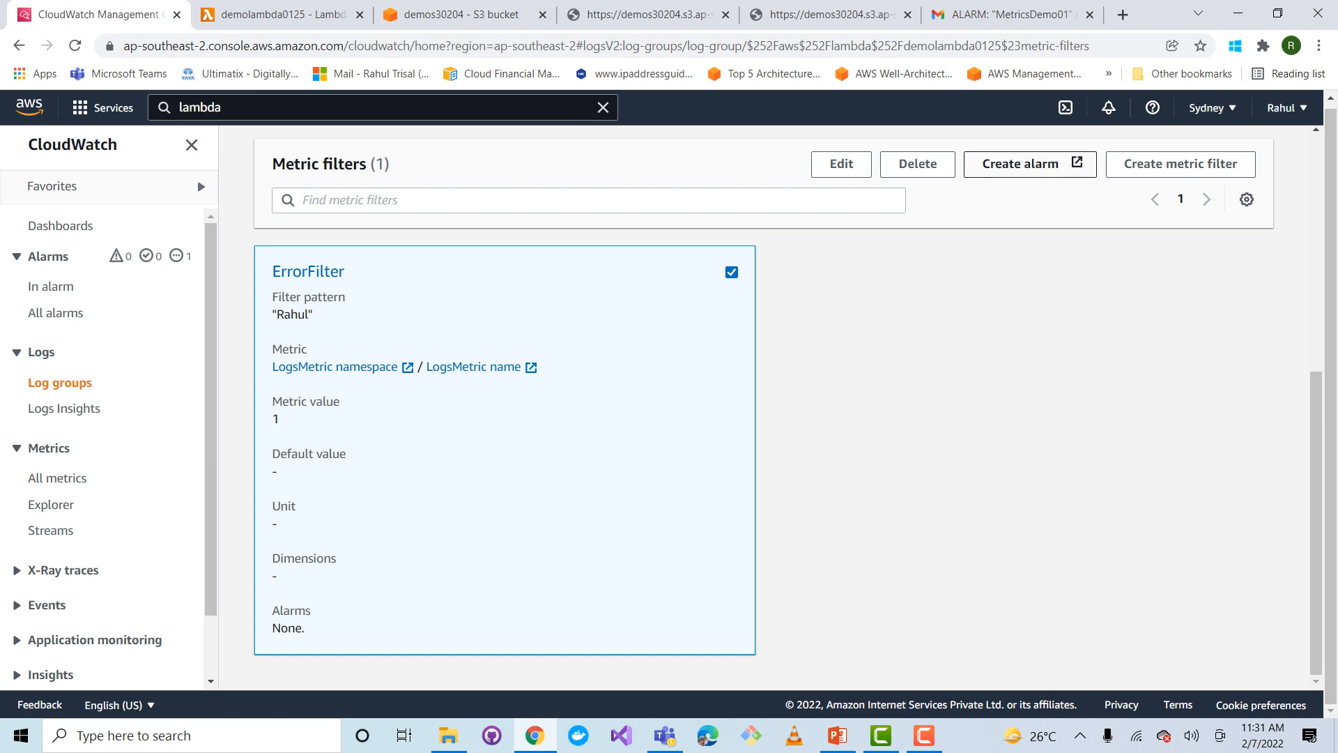
left_click(1021, 163)
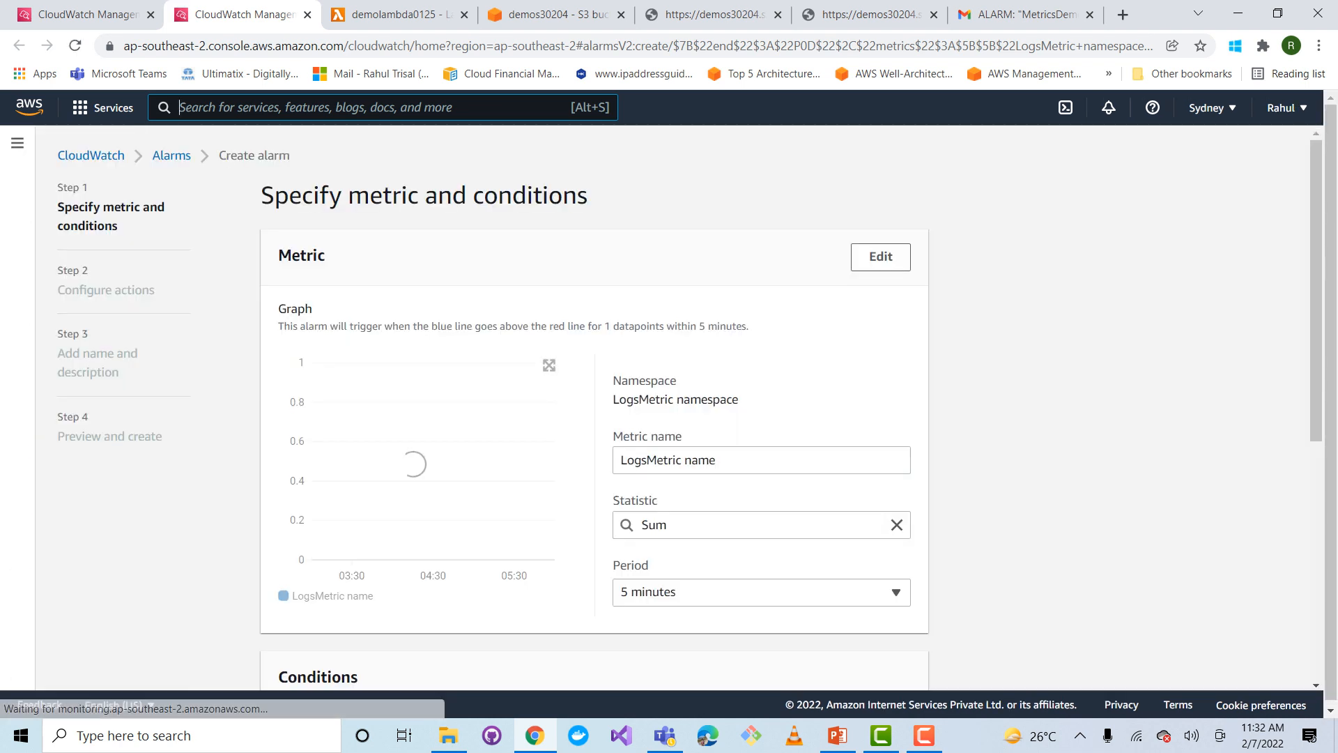
Set the alarm metric's evaluation period to 1 minute
scroll(669, 408, "down", 1)
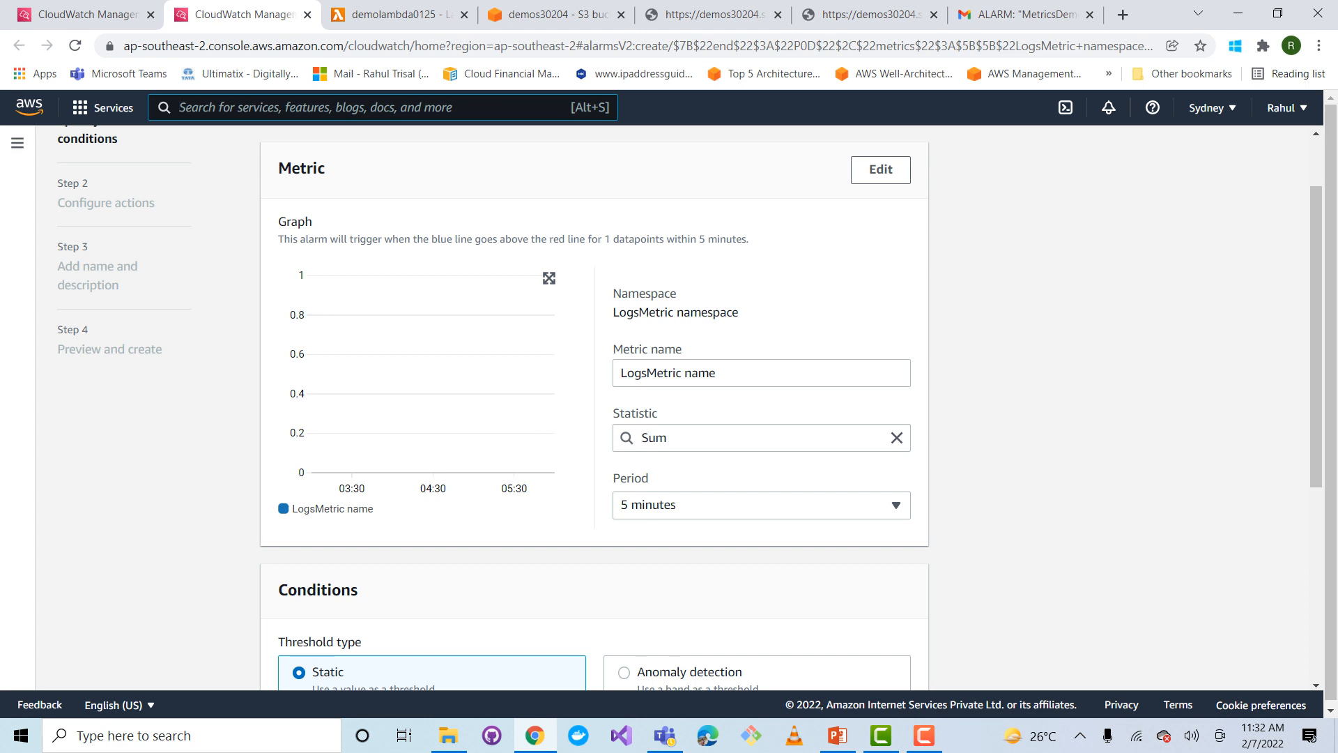
scroll(669, 407, "down", 1)
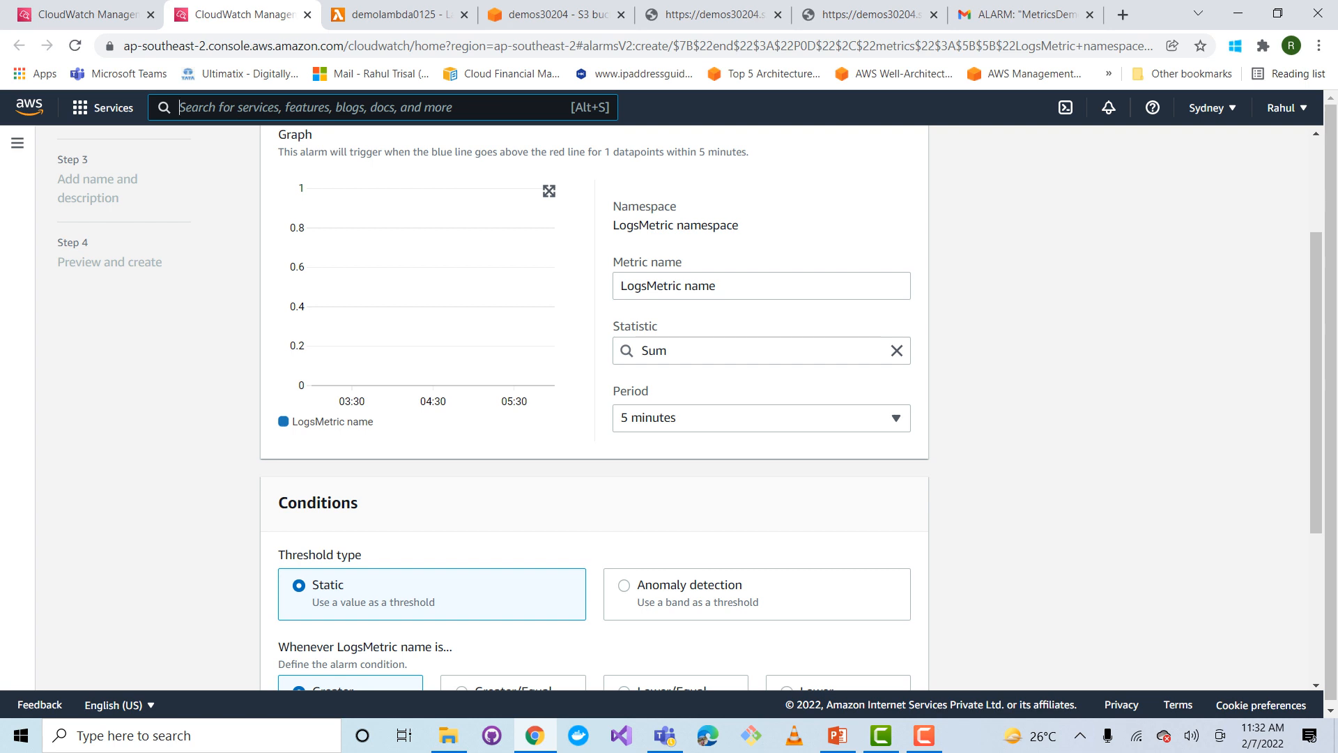
left_click(773, 350)
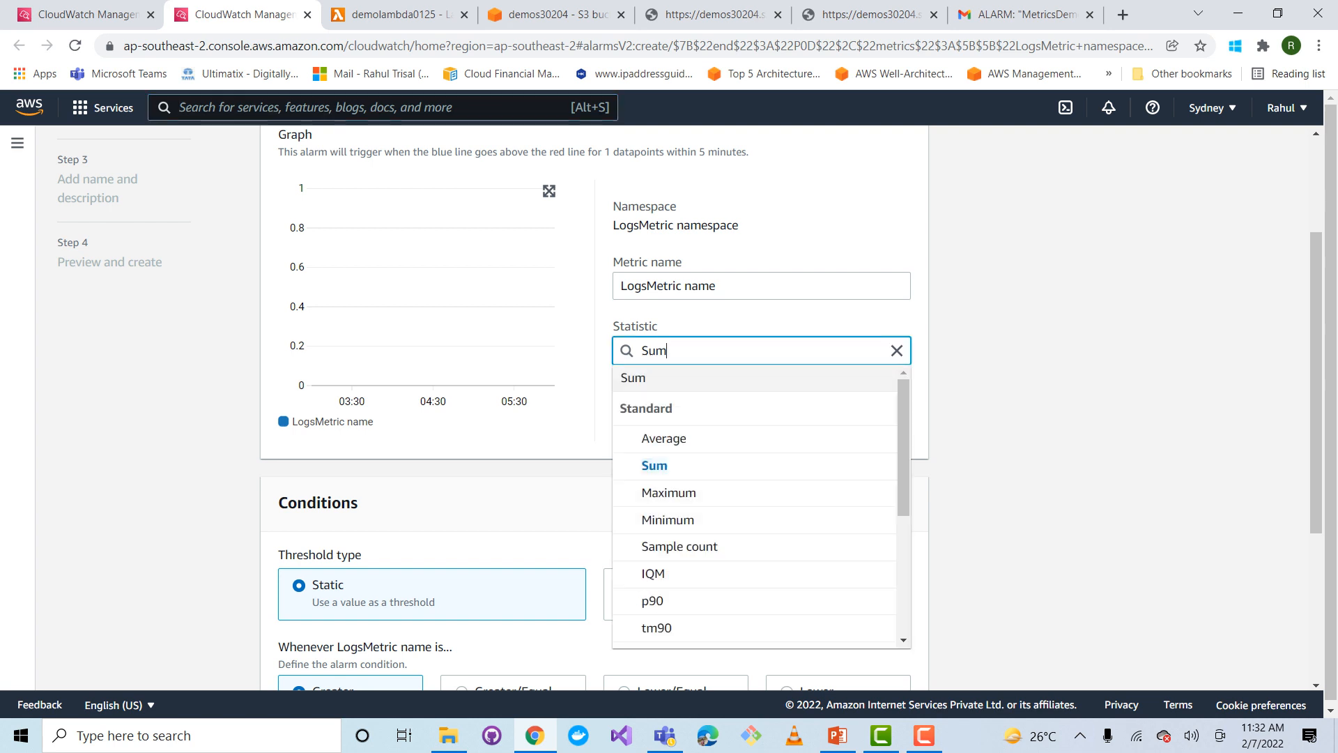
left_click(975, 418)
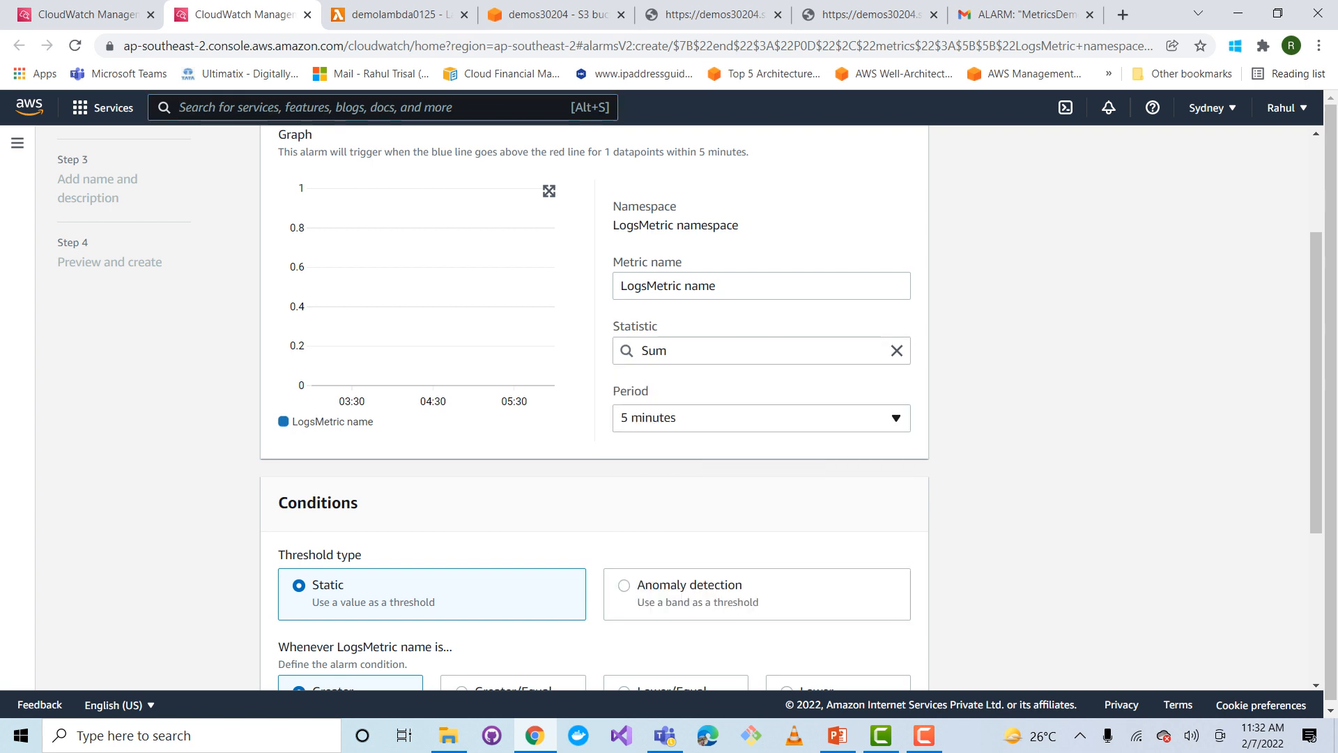
left_click(773, 418)
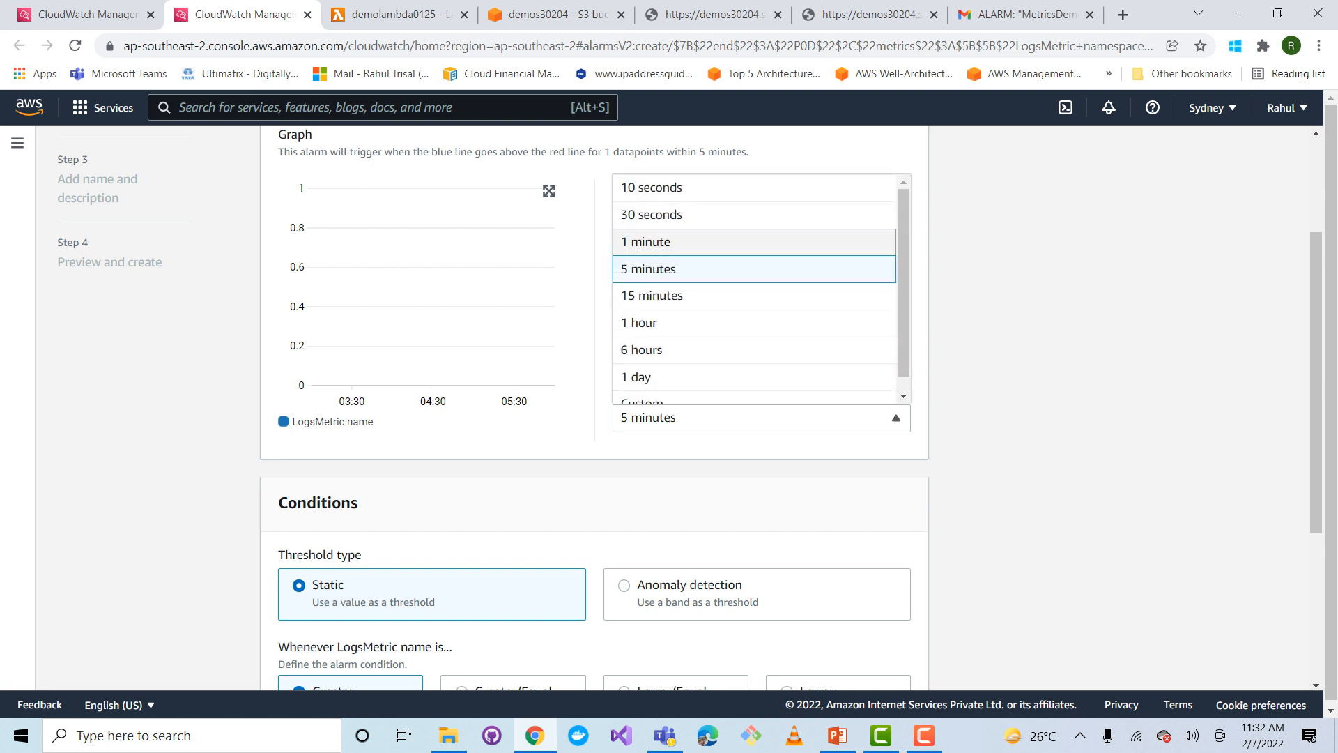
left_click(697, 241)
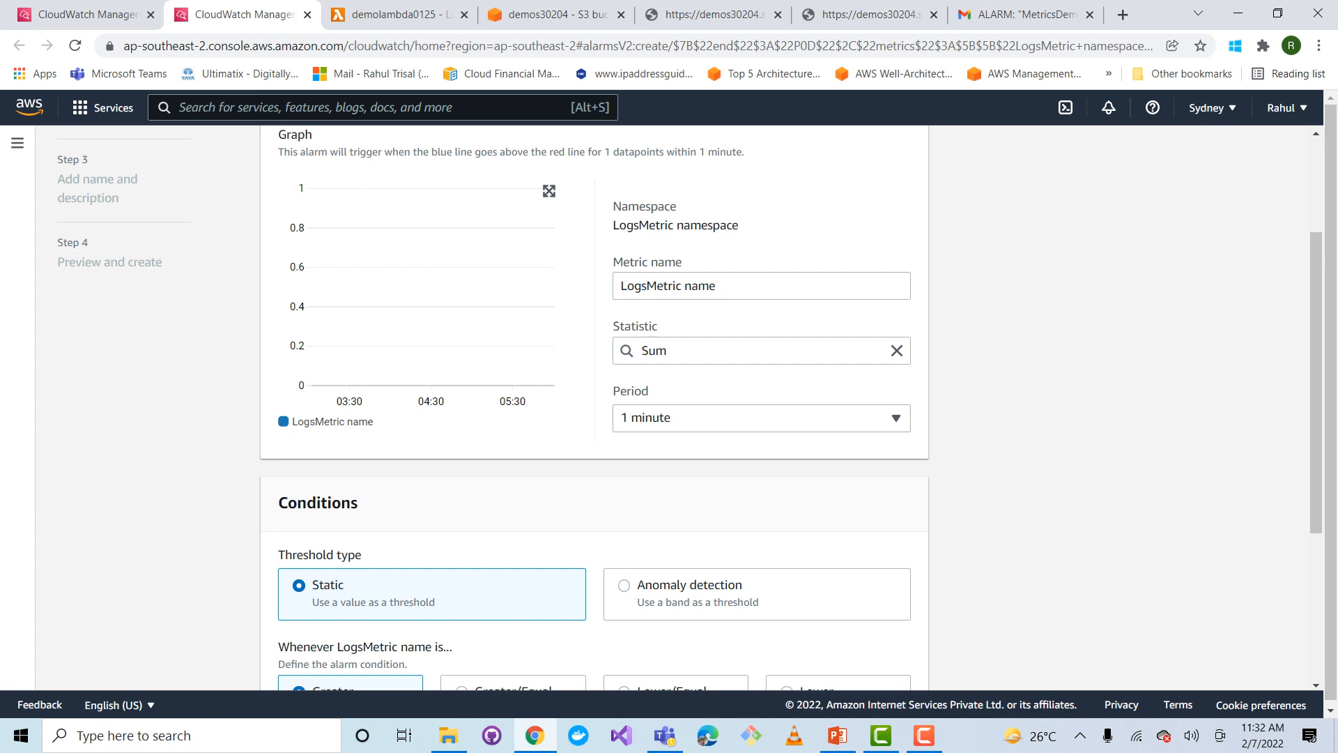
Change the alarm metric's statistic to Minimum
left_click(675, 350)
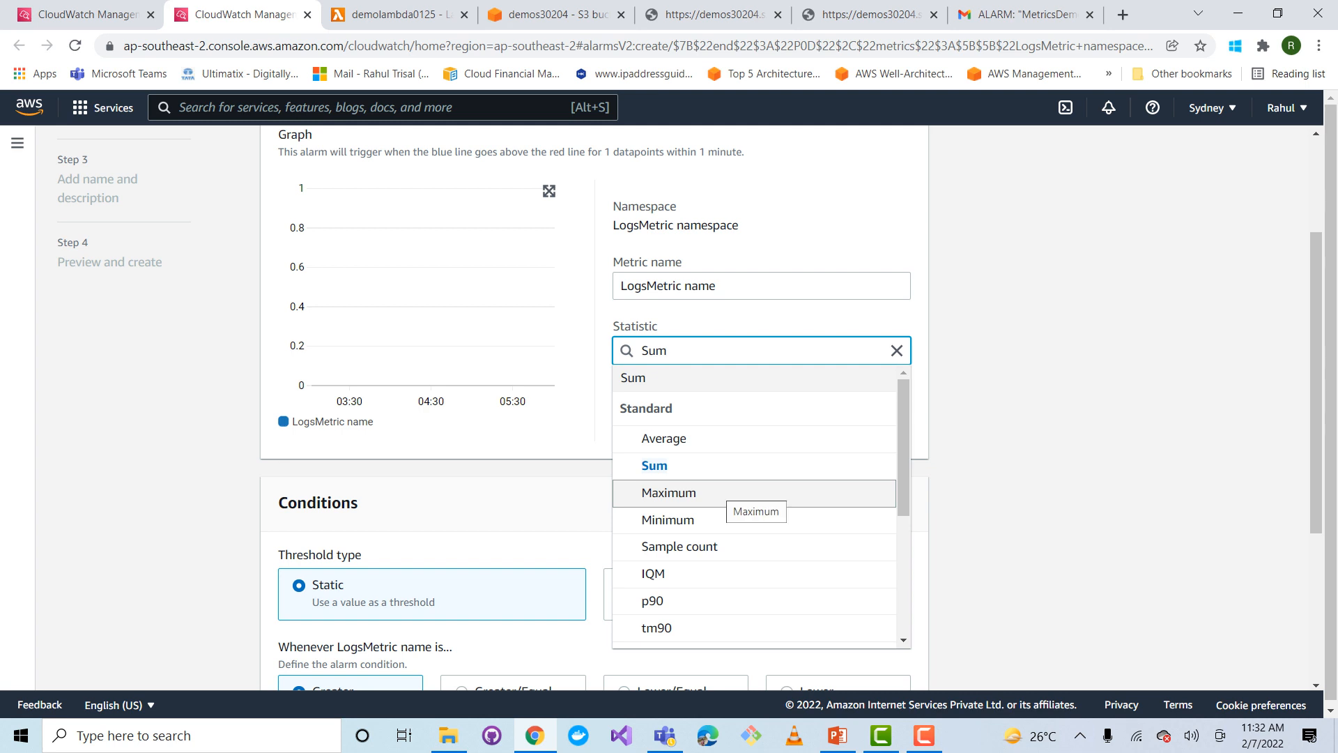
key("Up")
key("Up")
key("Up")
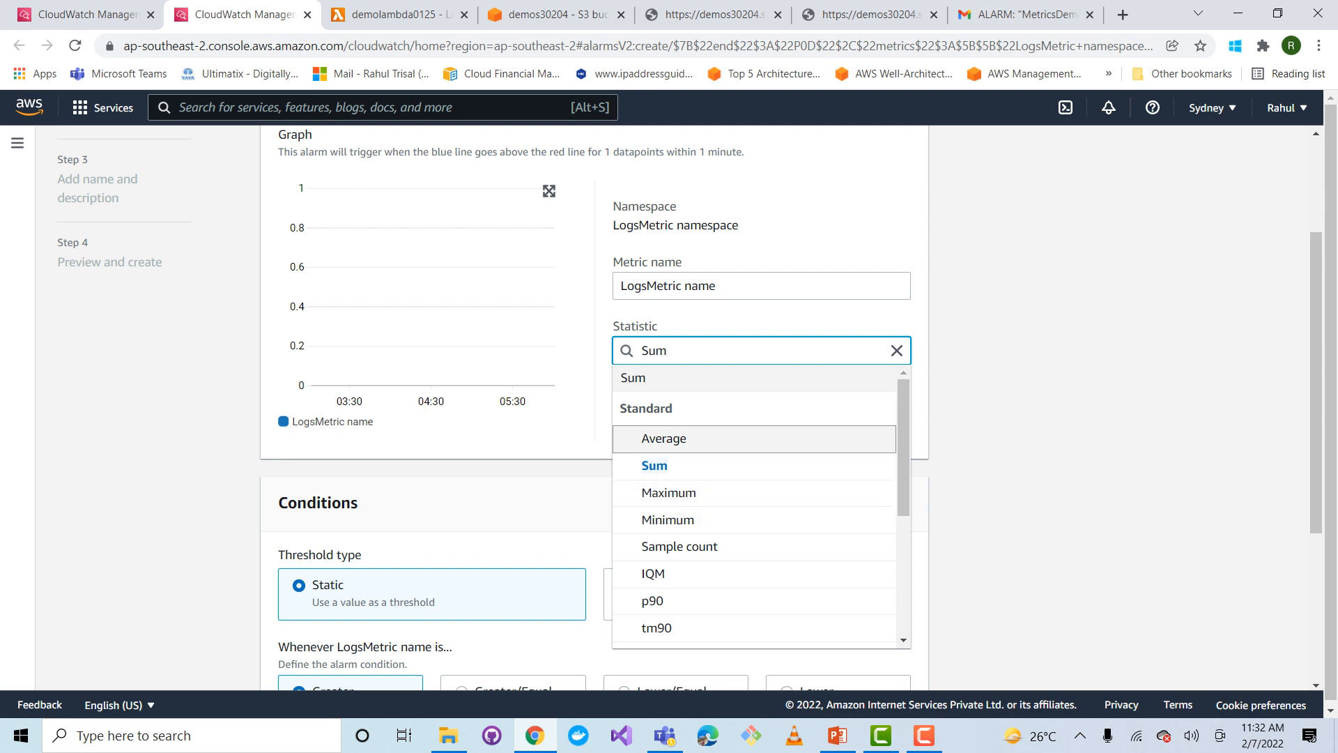
left_click(990, 418)
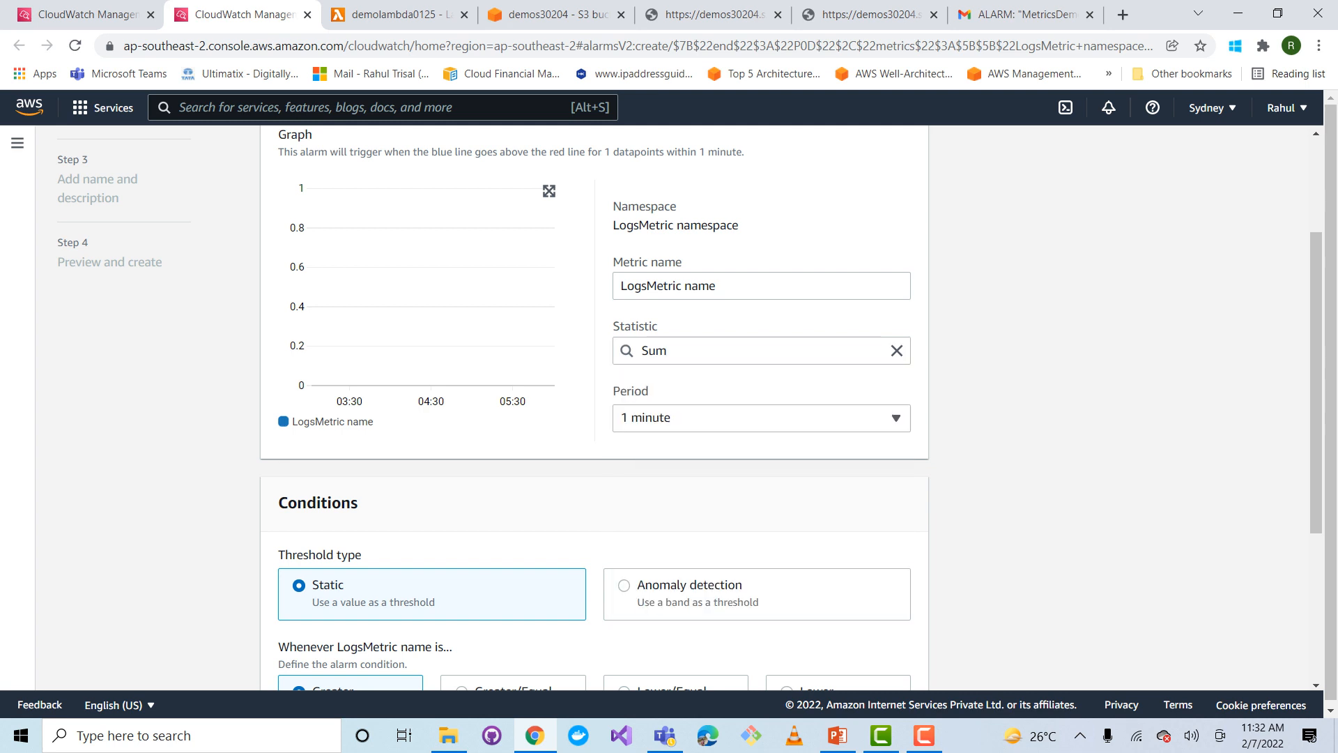
left_click(738, 351)
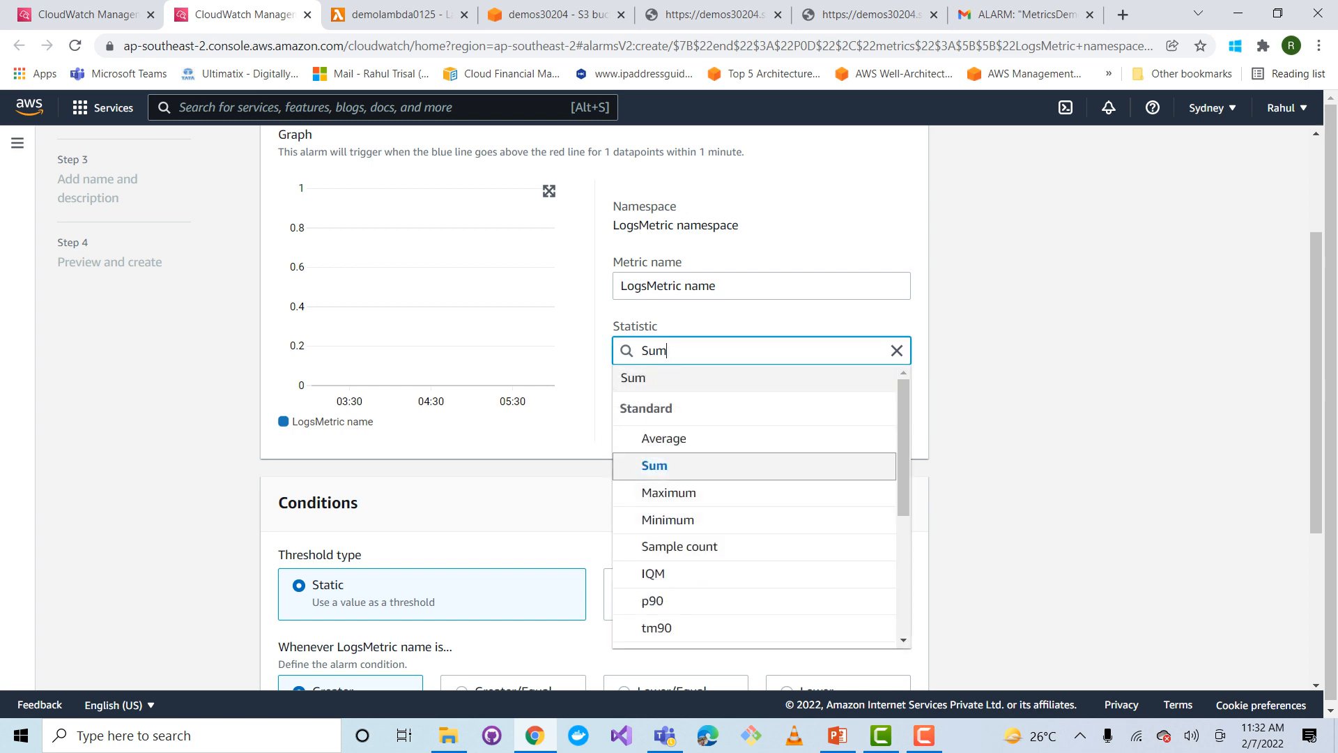
left_click(697, 519)
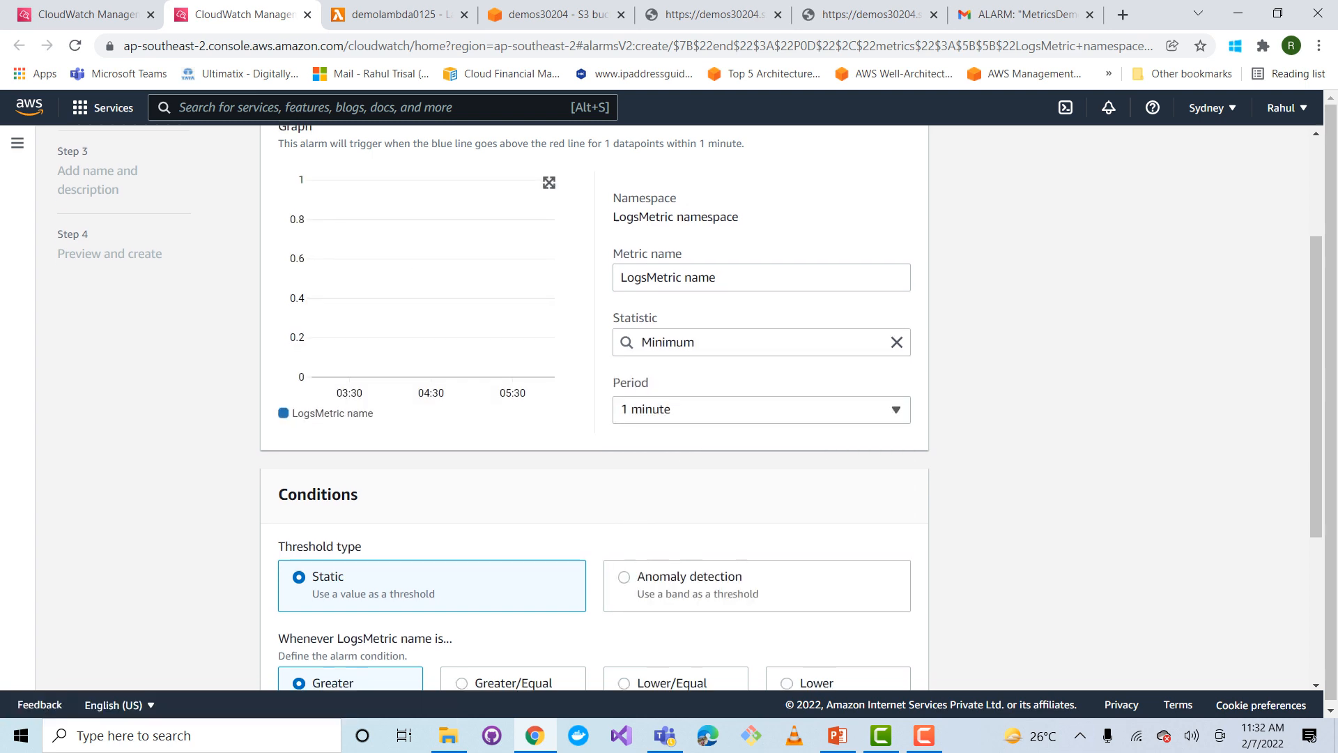
Define a static alarm condition of Greater/Equal with a threshold of 1, and continue to the alarm actions
scroll(594, 407, "down", 3)
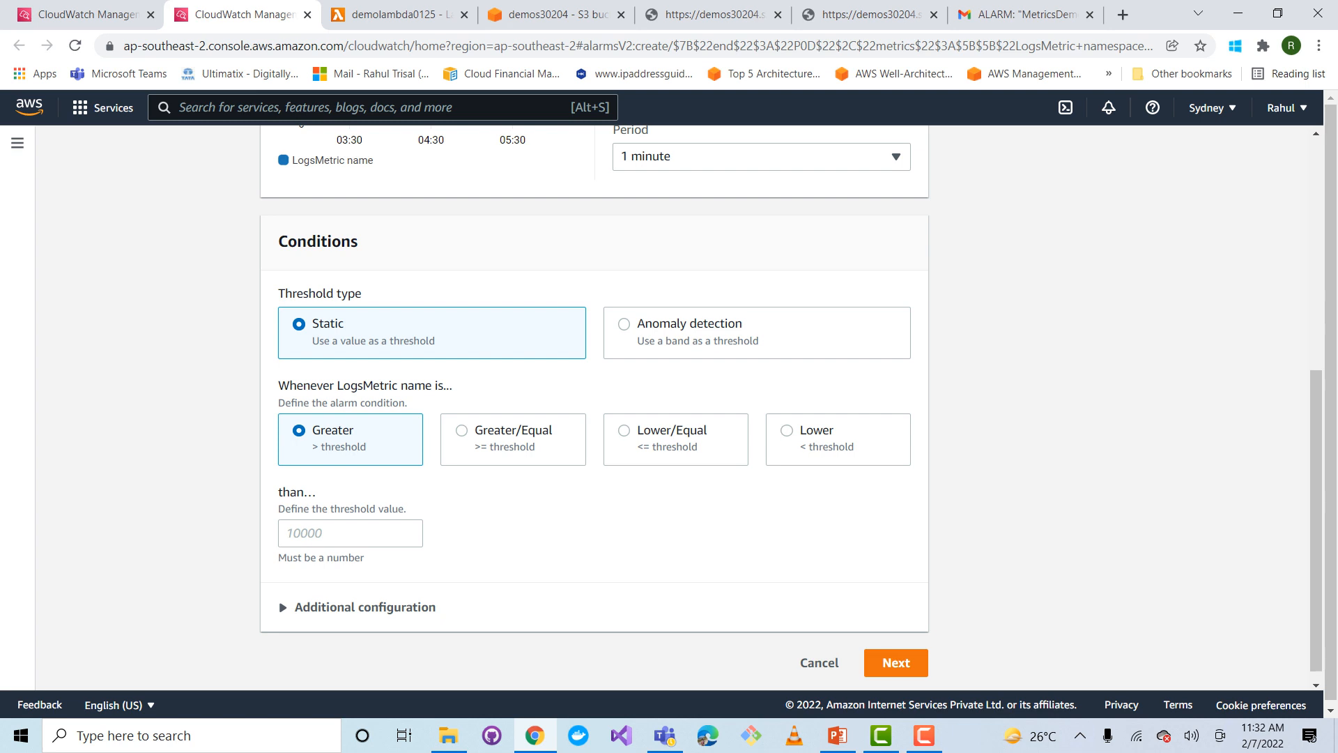
scroll(348, 532, "down", 1)
left_click(342, 520)
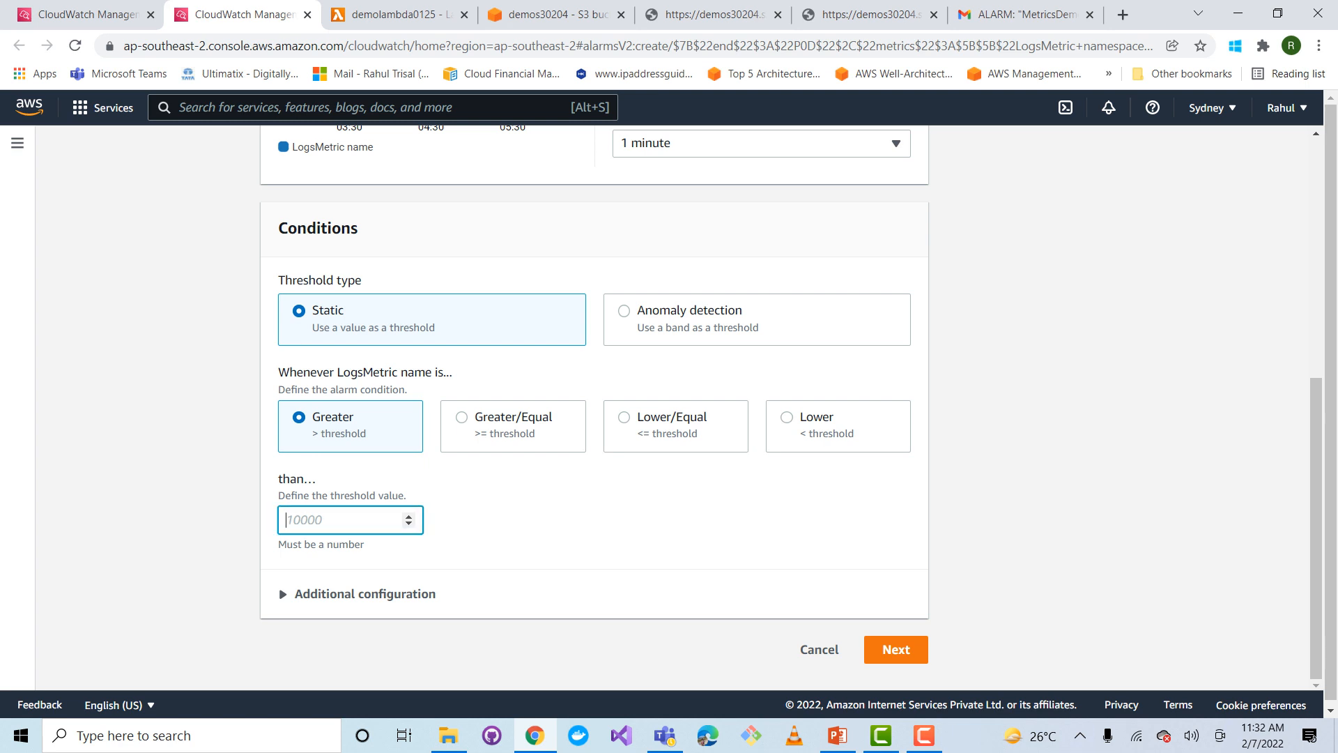
type("1")
left_click(462, 417)
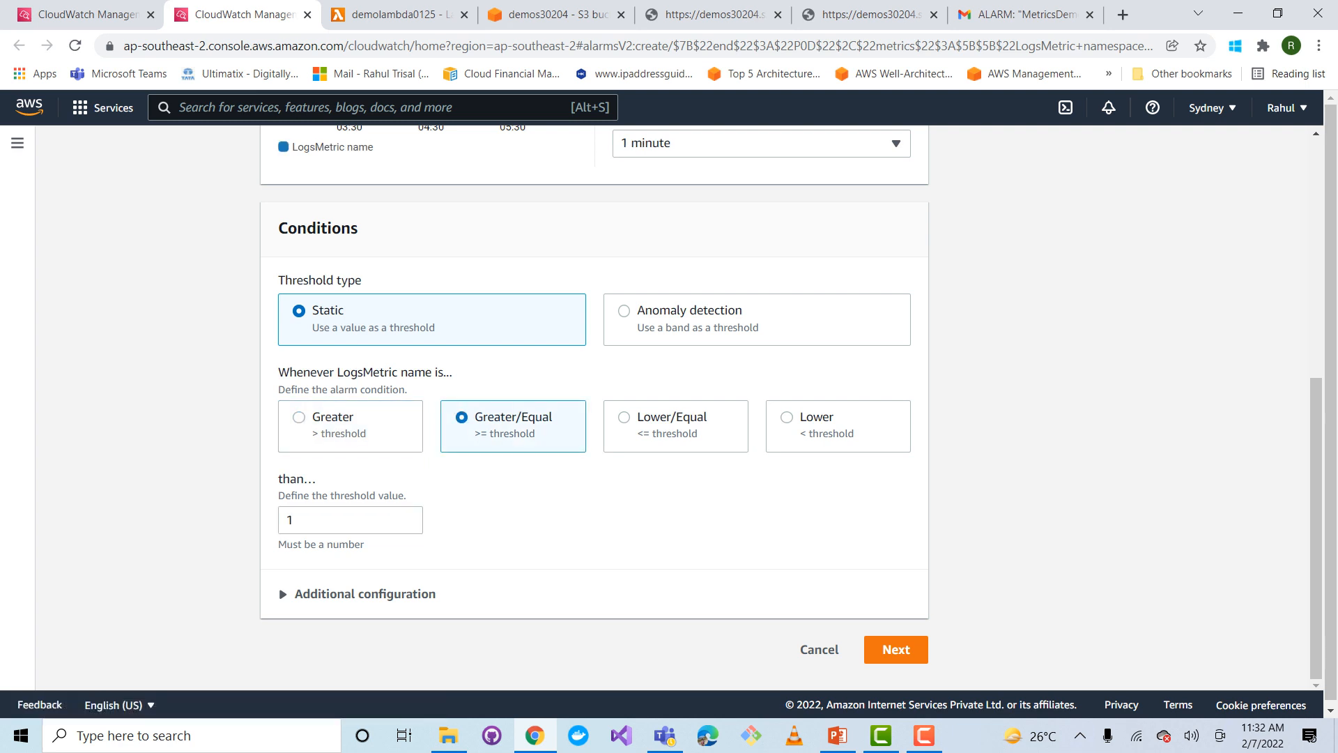
scroll(593, 408, "down", 1)
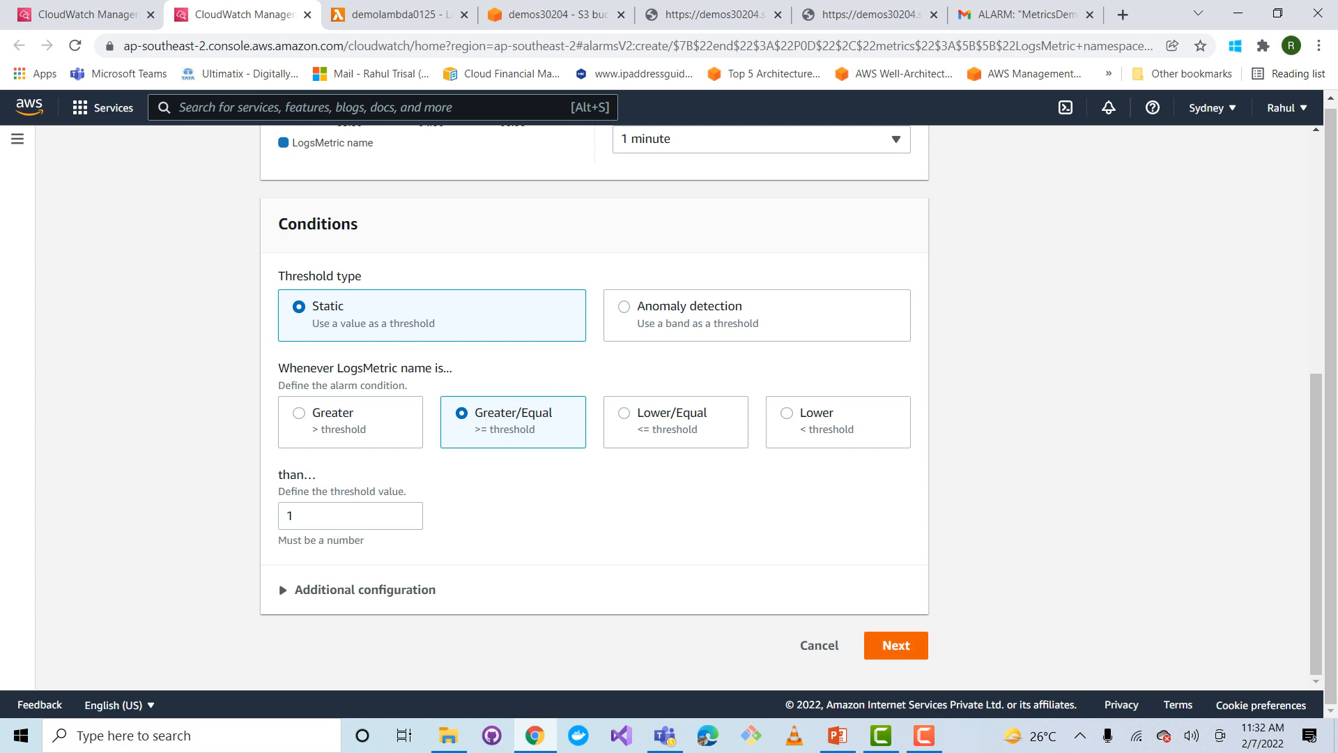
left_click(896, 645)
Send the In alarm notification to the existing SNS topic MetricsLogs and continue to the alarm's name and description
scroll(594, 407, "down", 2)
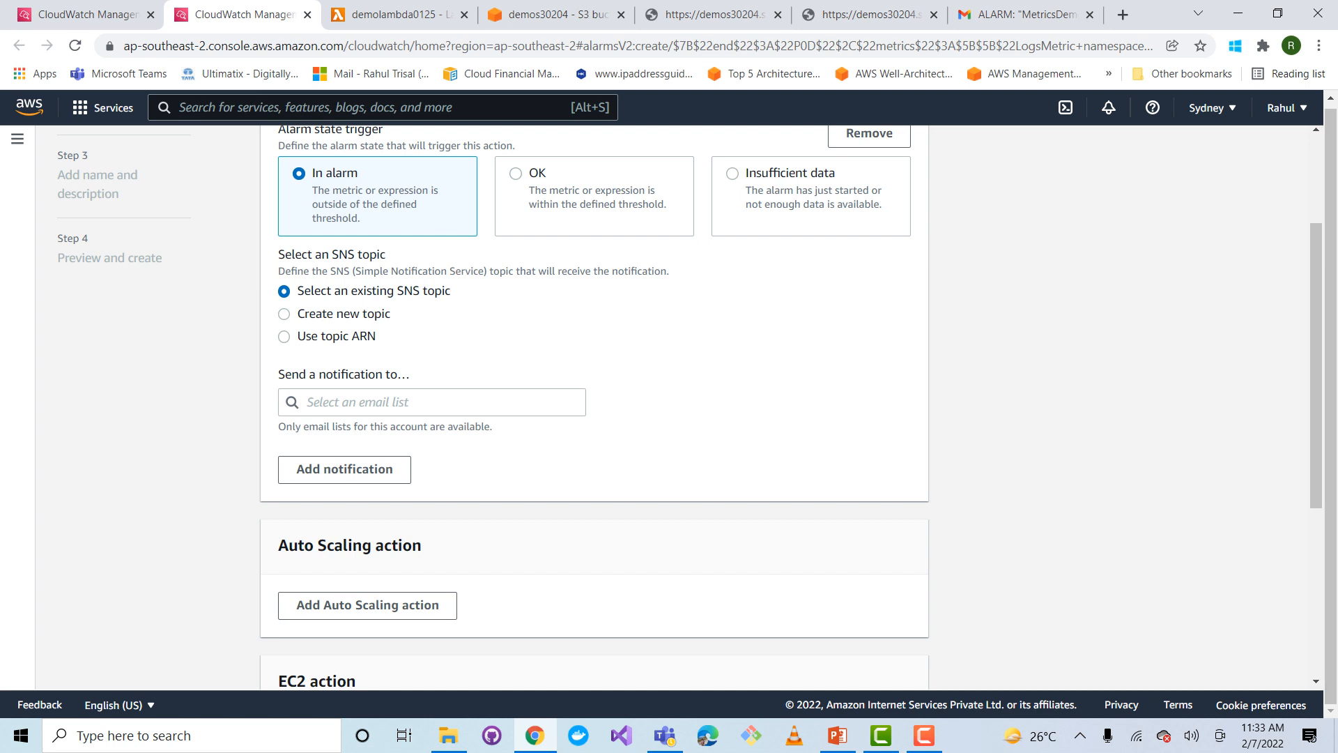
left_click(362, 403)
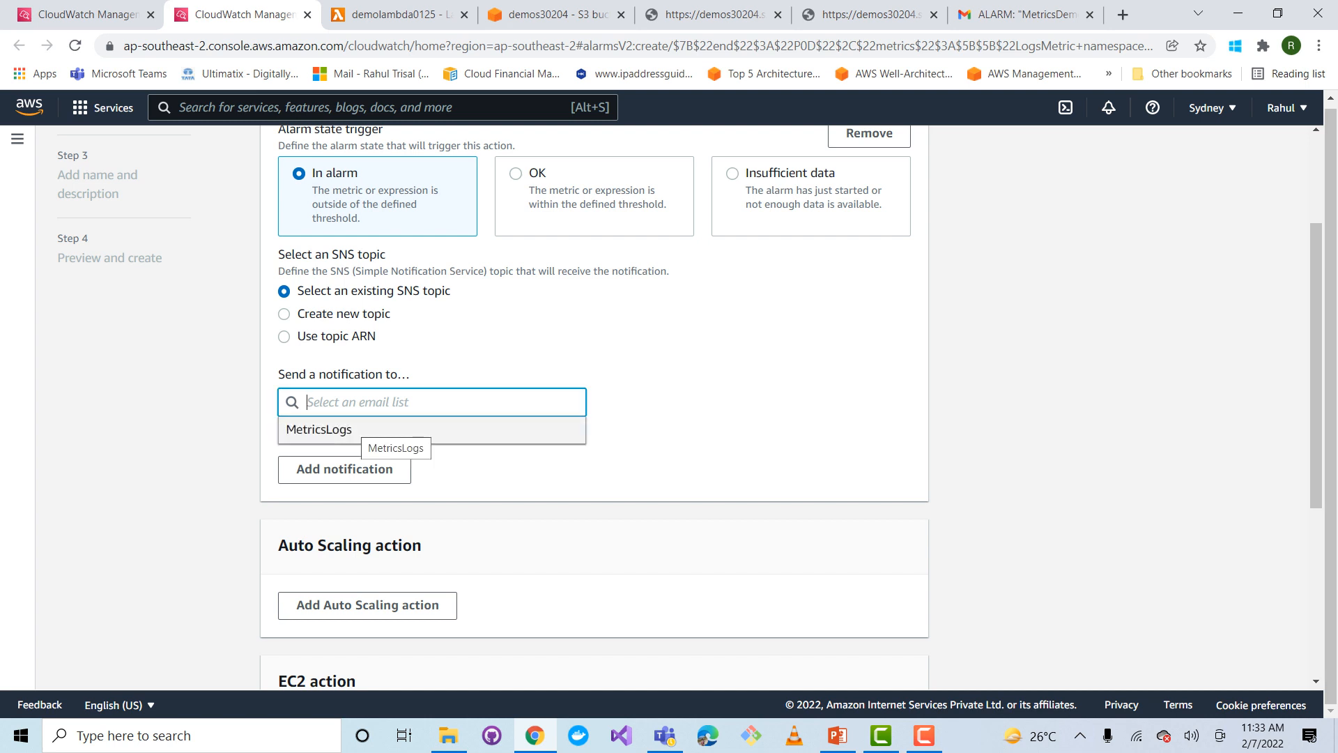
left_click(359, 428)
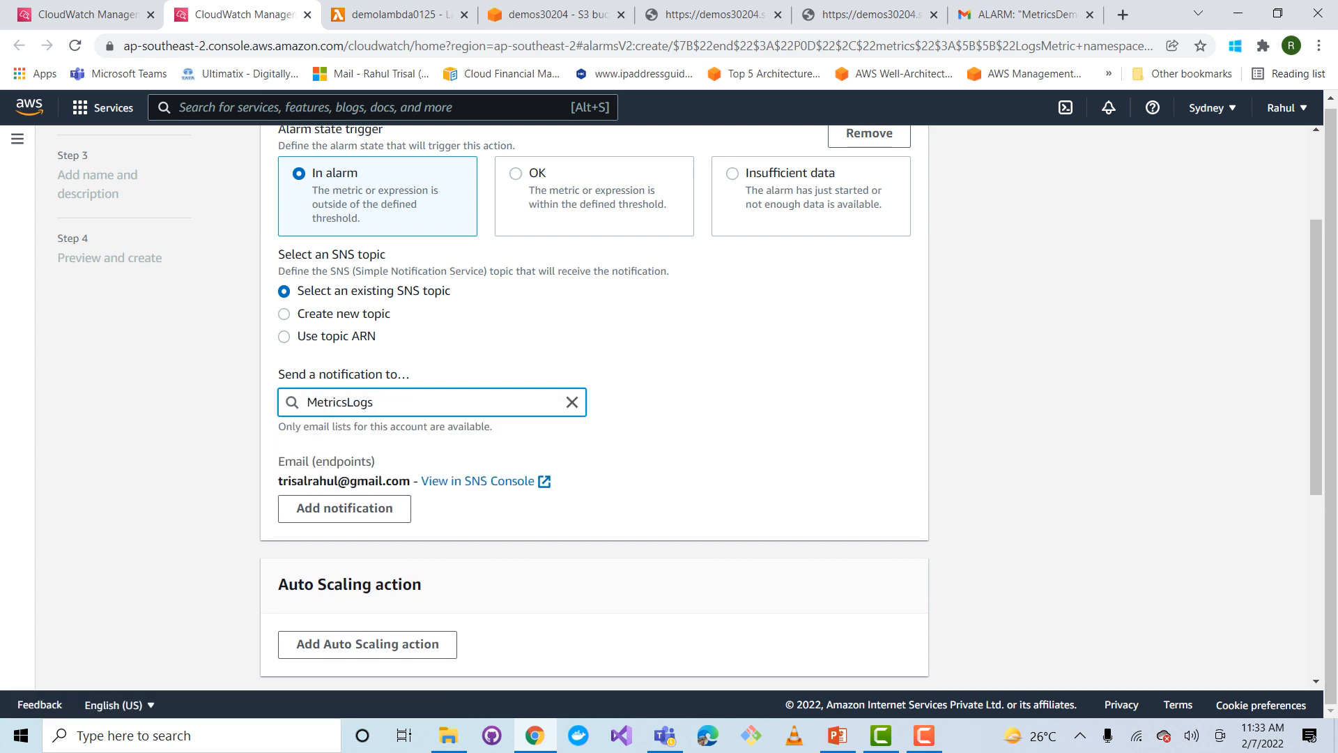
scroll(687, 404, "down", 4)
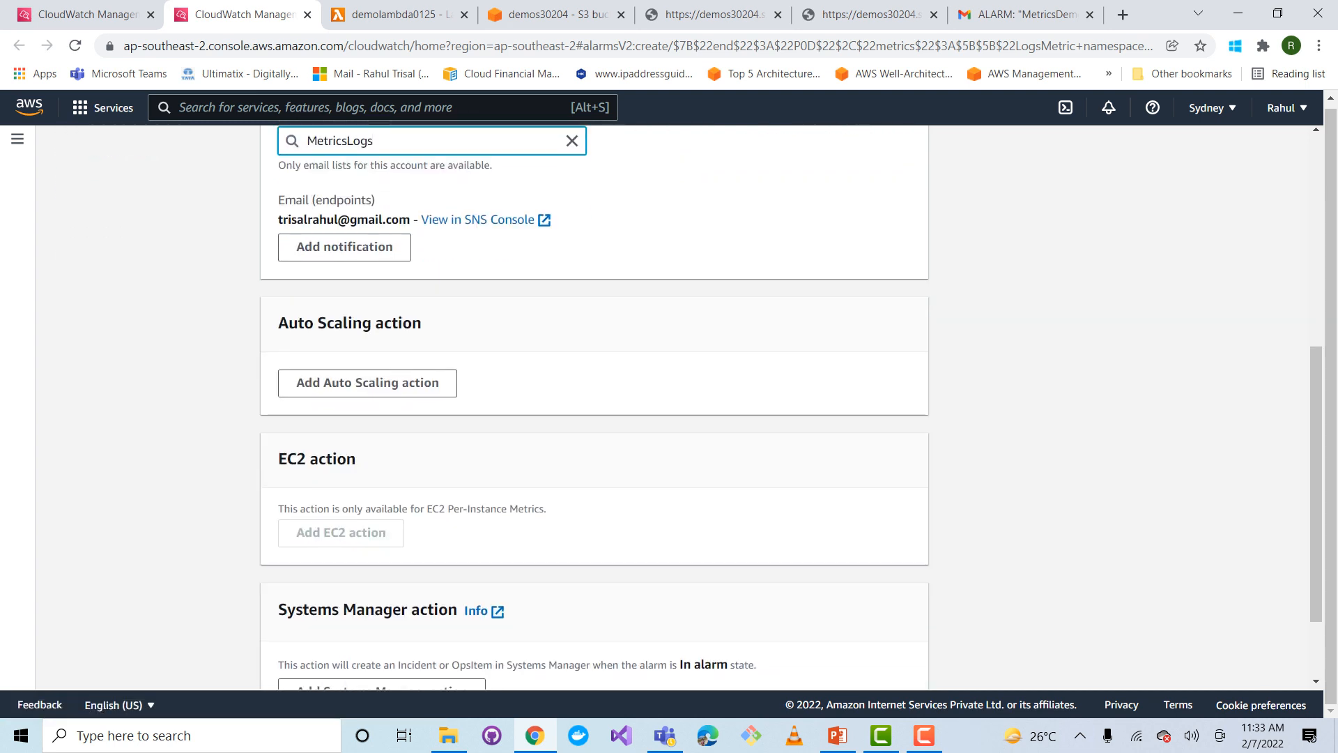
left_click_drag(282, 219, 376, 220)
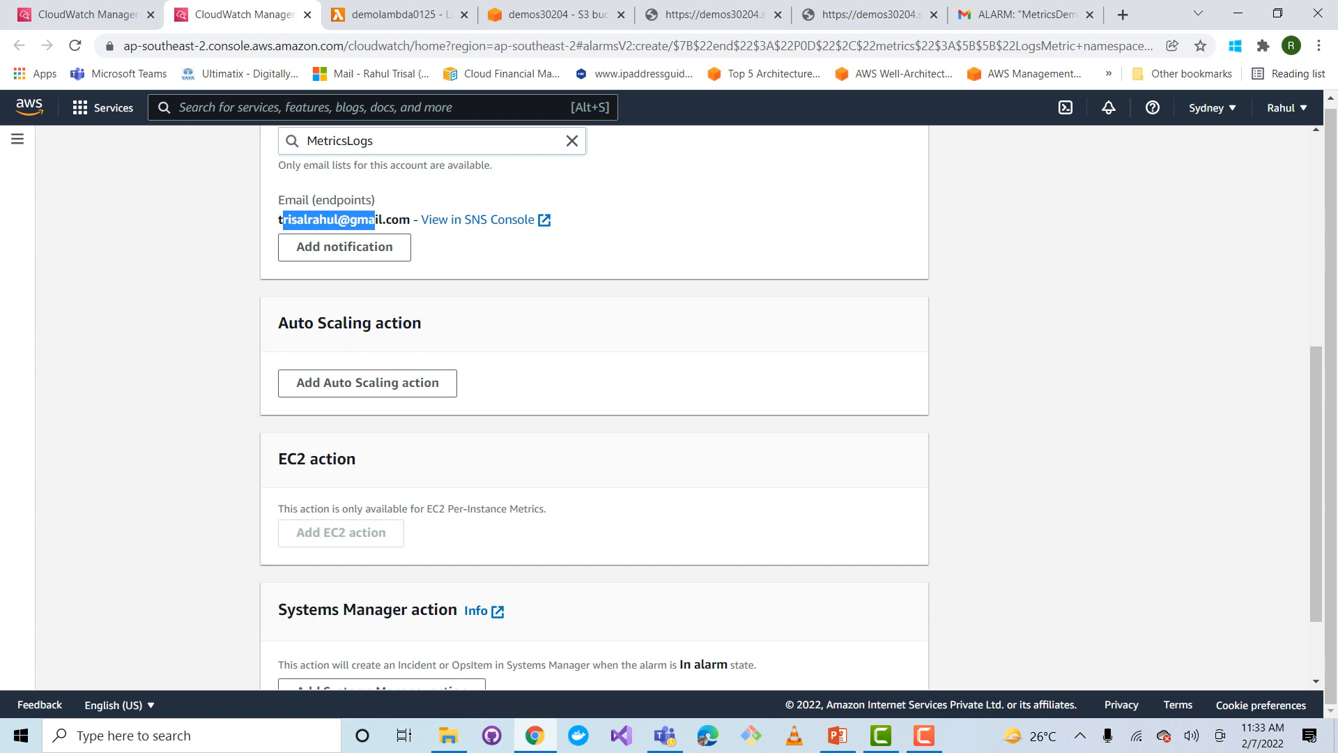
scroll(594, 404, "down", 2)
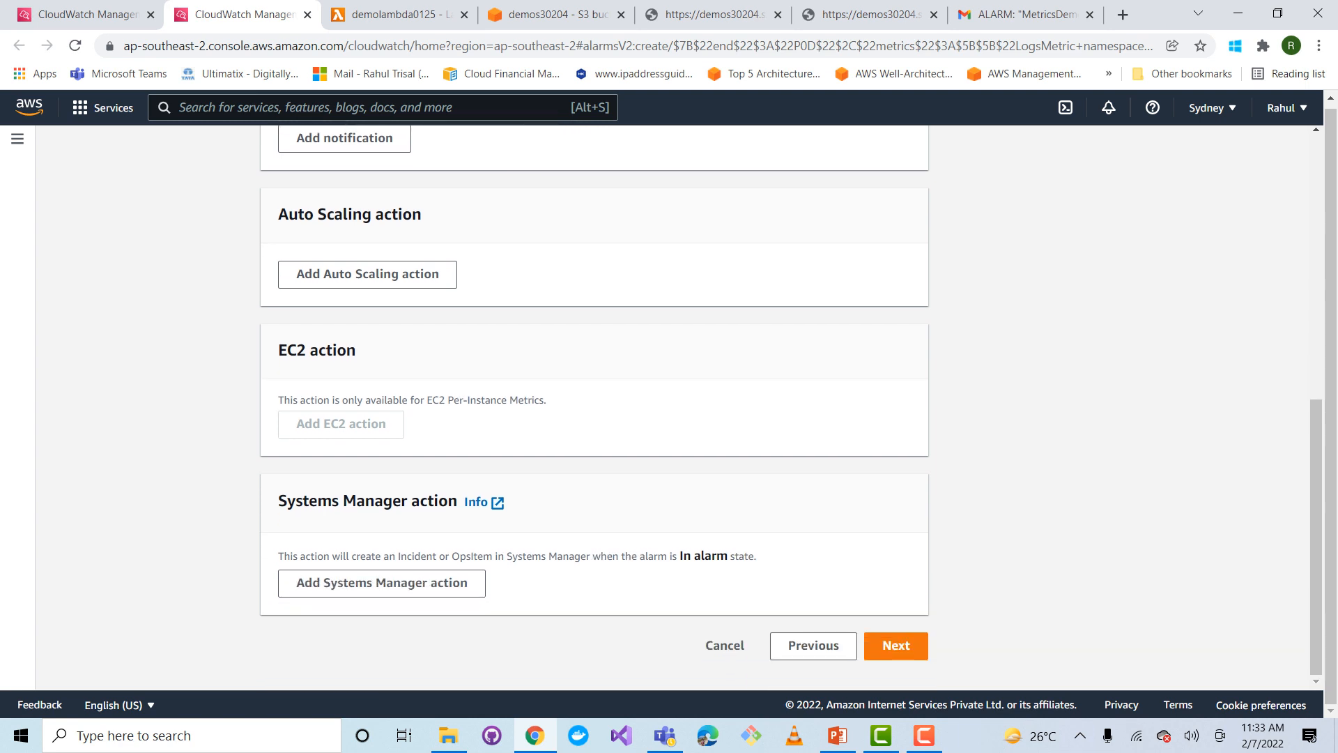
left_click(895, 645)
Name the alarm CWLogaAlarm without a description and create it
left_click(513, 330)
type("CWLo")
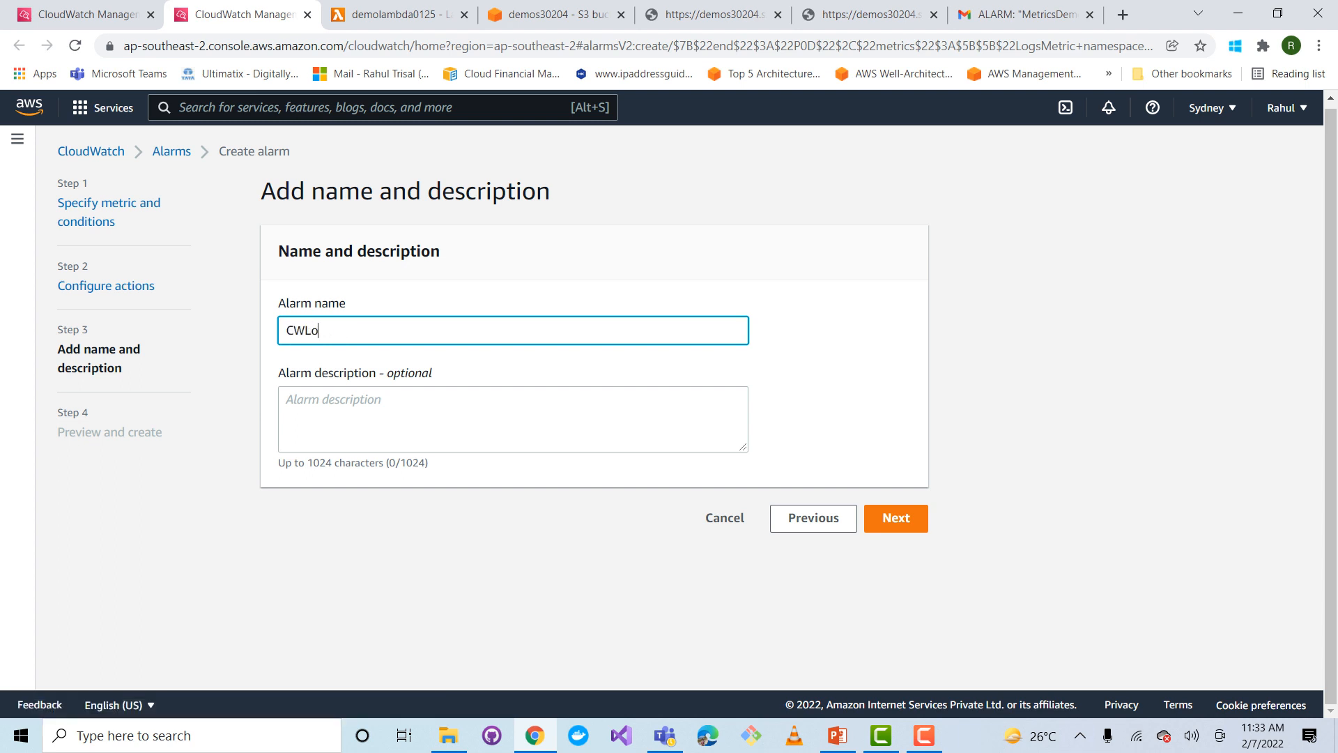
type("gaAlarm")
left_click(896, 518)
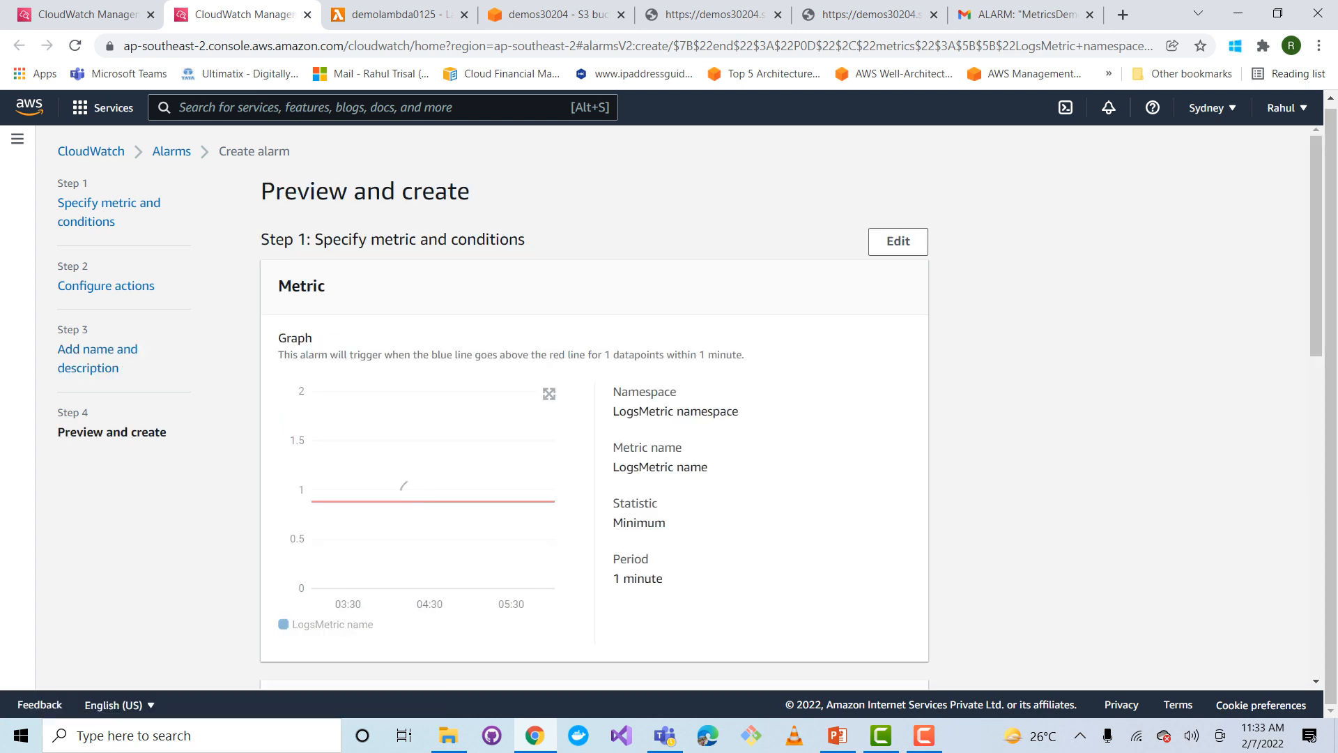
scroll(689, 404, "down", 13)
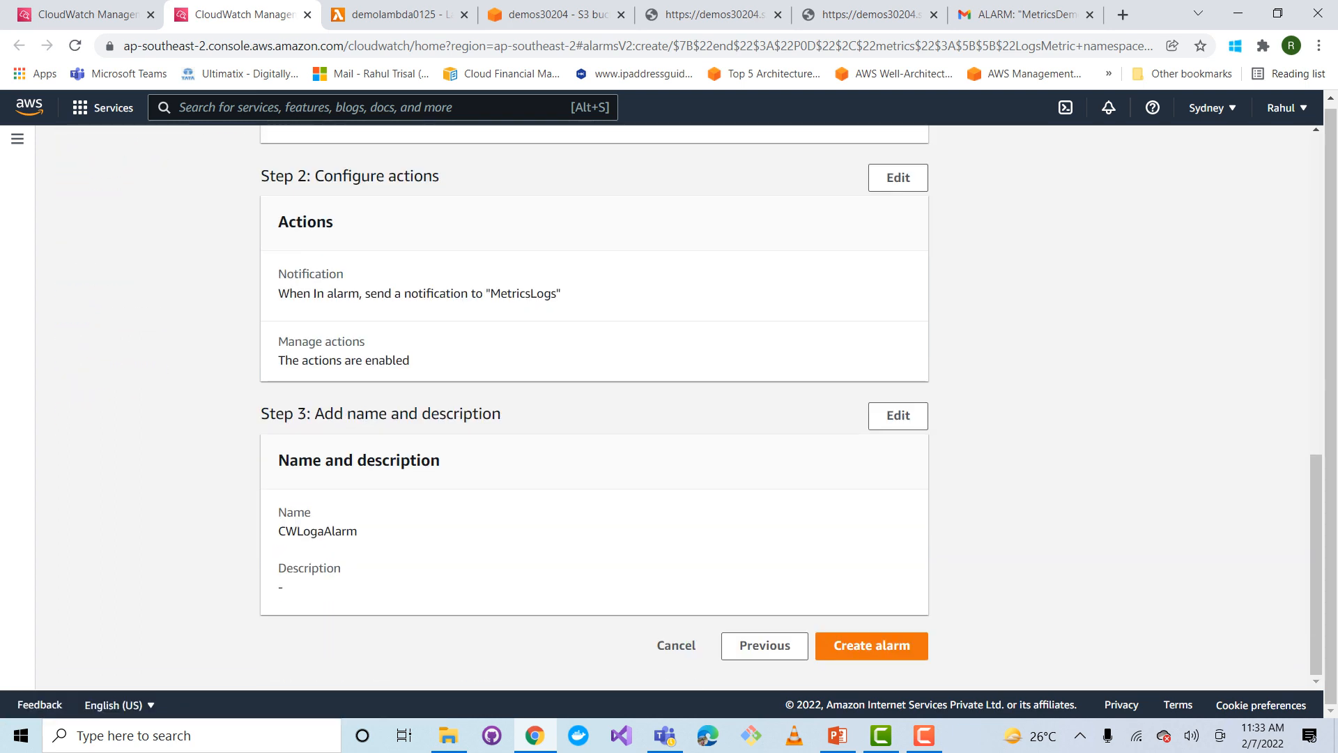
left_click(871, 645)
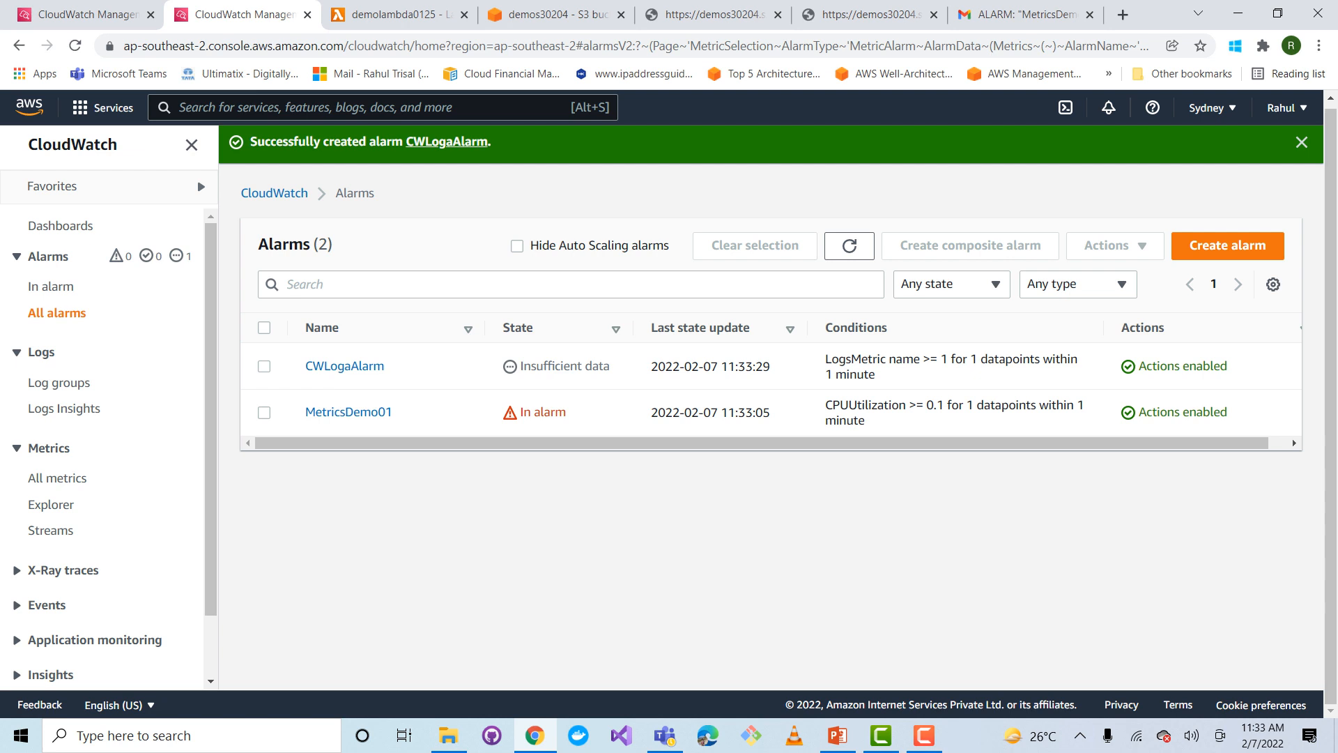
Run a test of the demolambda0125 Lambda function to generate new log events
left_click(924, 735)
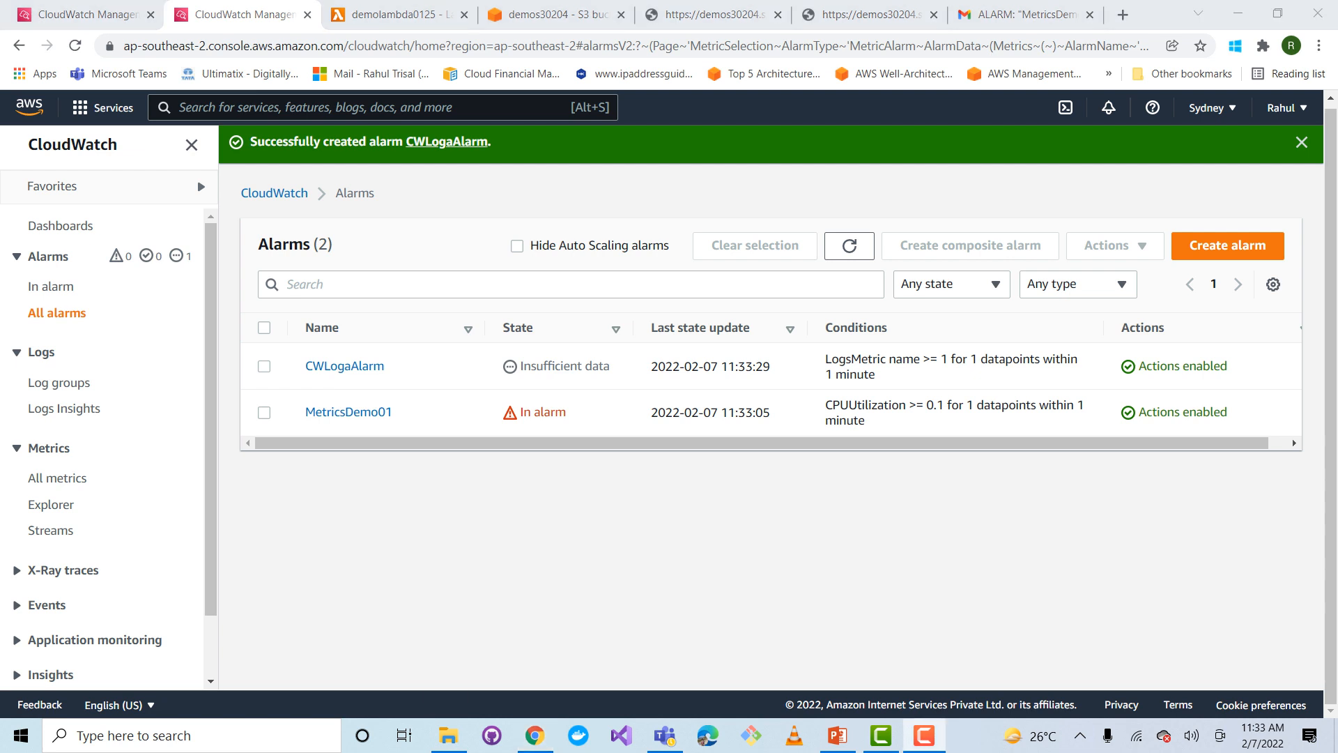
left_click(404, 14)
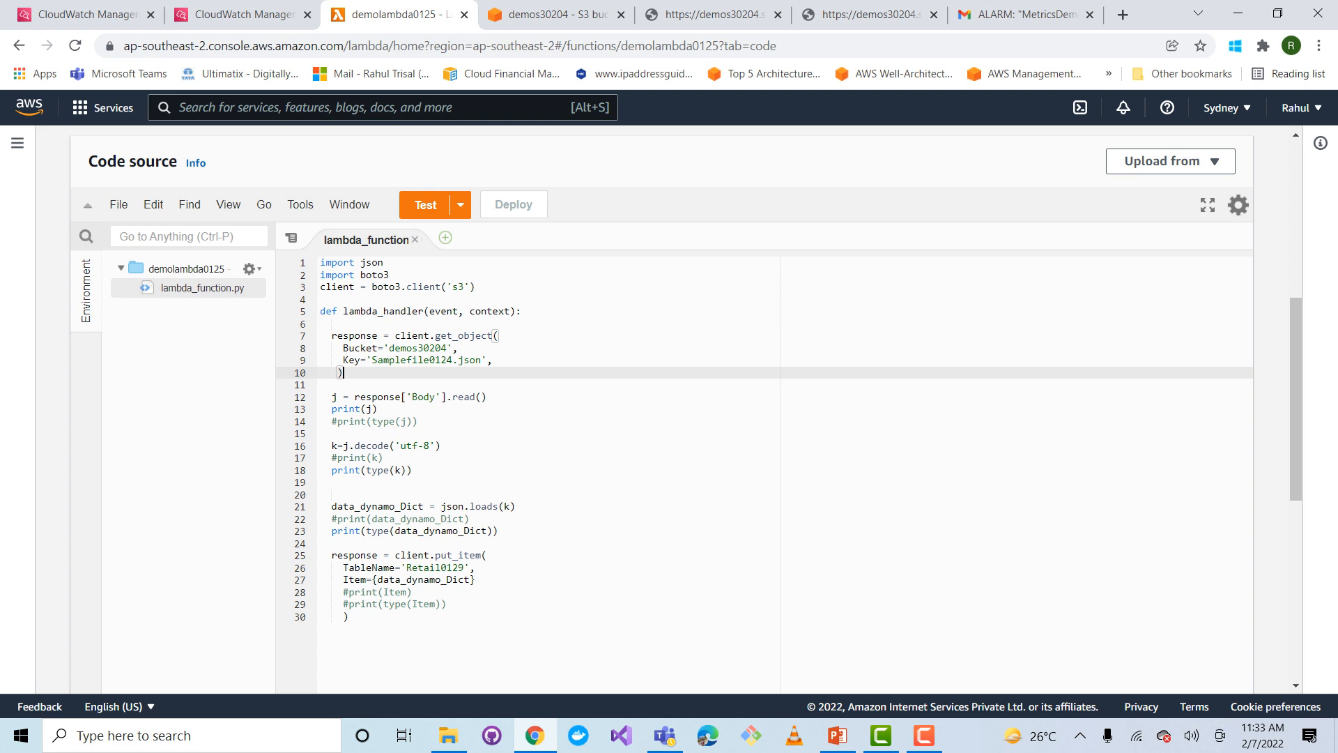
left_click(425, 205)
Return to the CloudWatch alarms list and refresh the alarm states
left_click(243, 14)
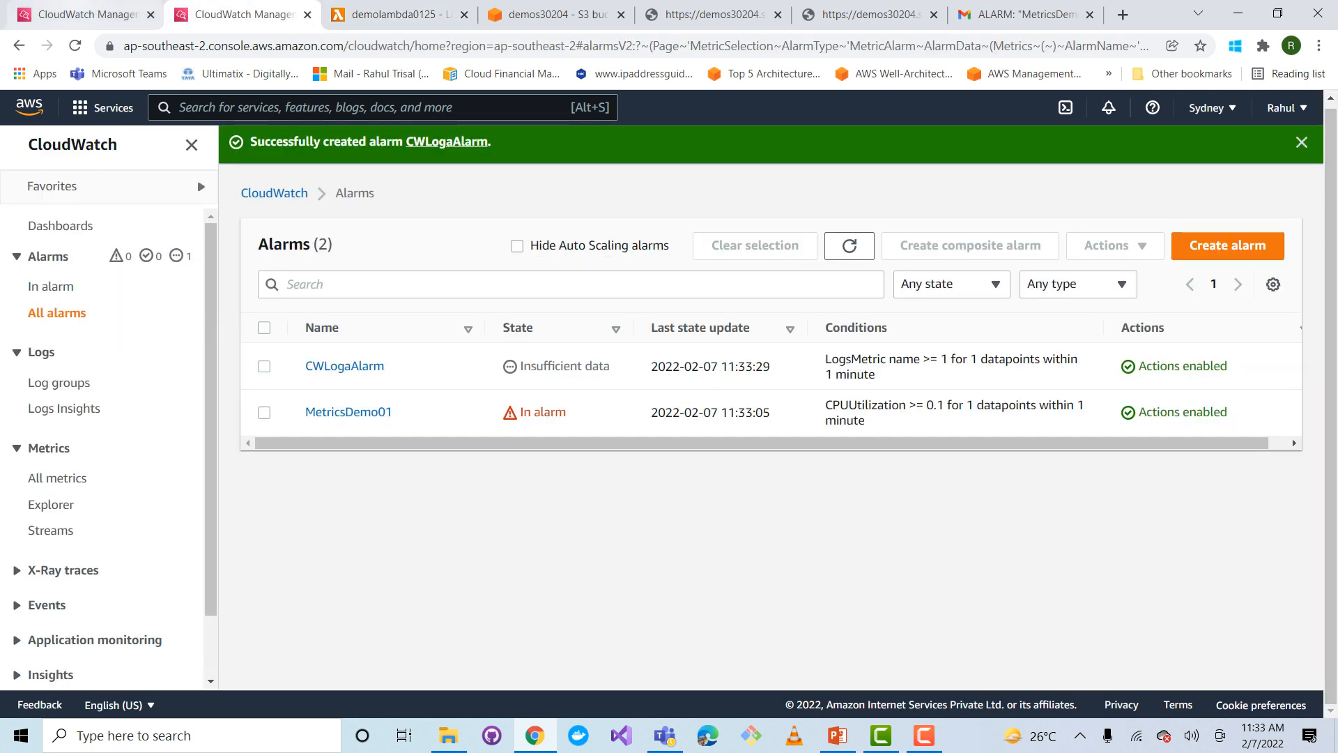
left_click(86, 14)
left_click(242, 13)
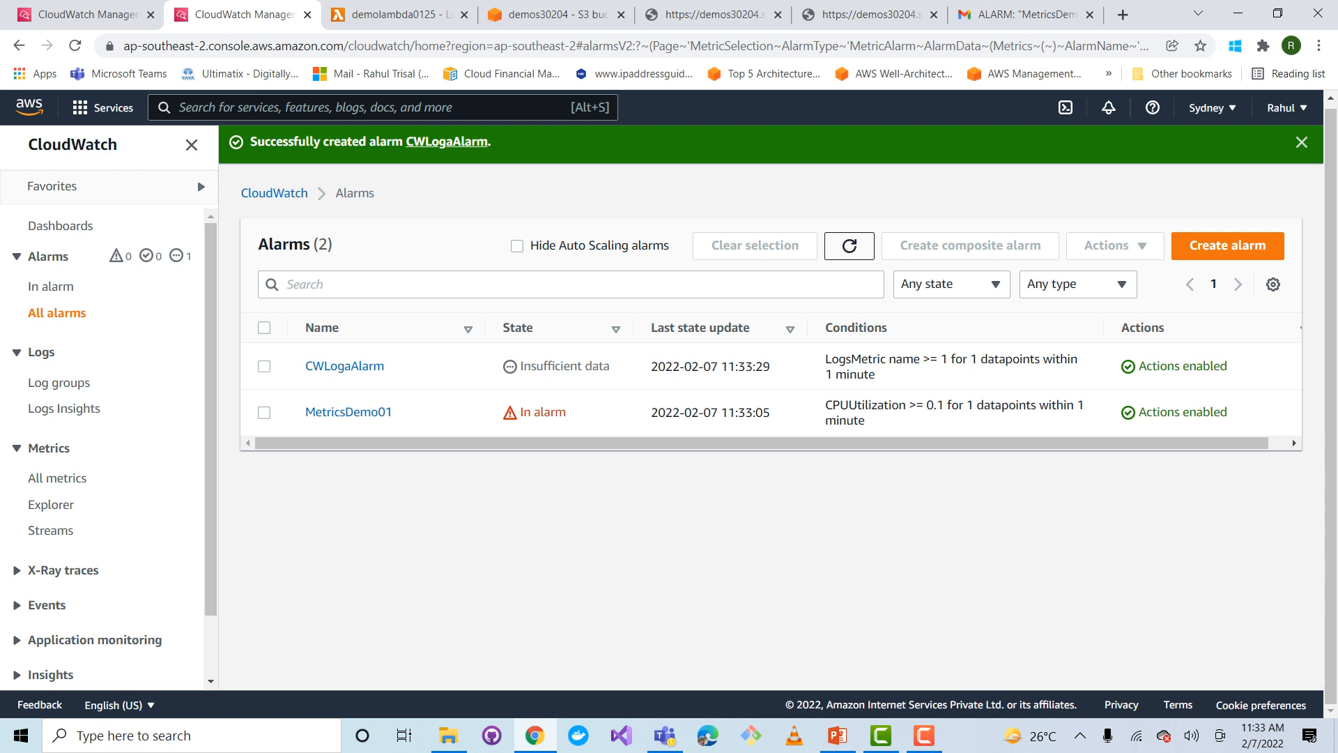
left_click(849, 246)
Open the /aws/lambda/demolambda0125 log group and refresh its log streams
left_click(59, 383)
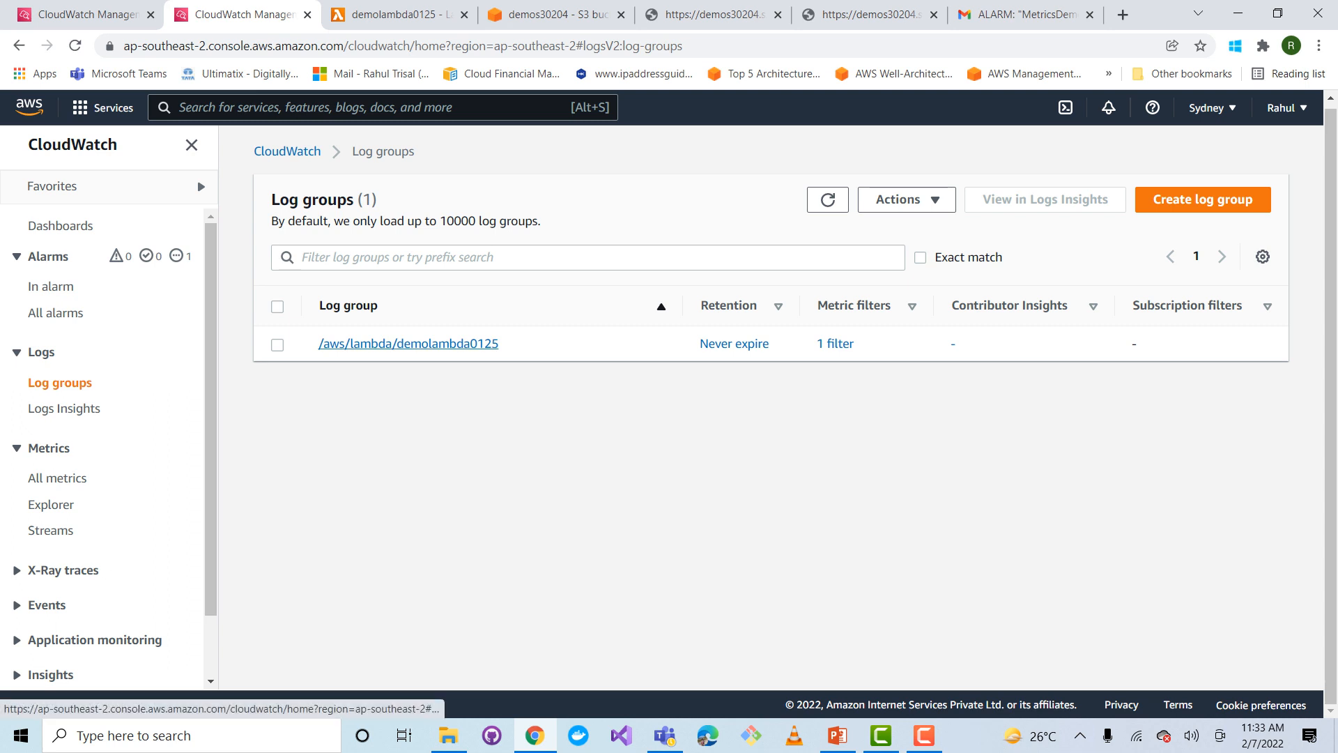
left_click(408, 344)
scroll(408, 344, "down", 1)
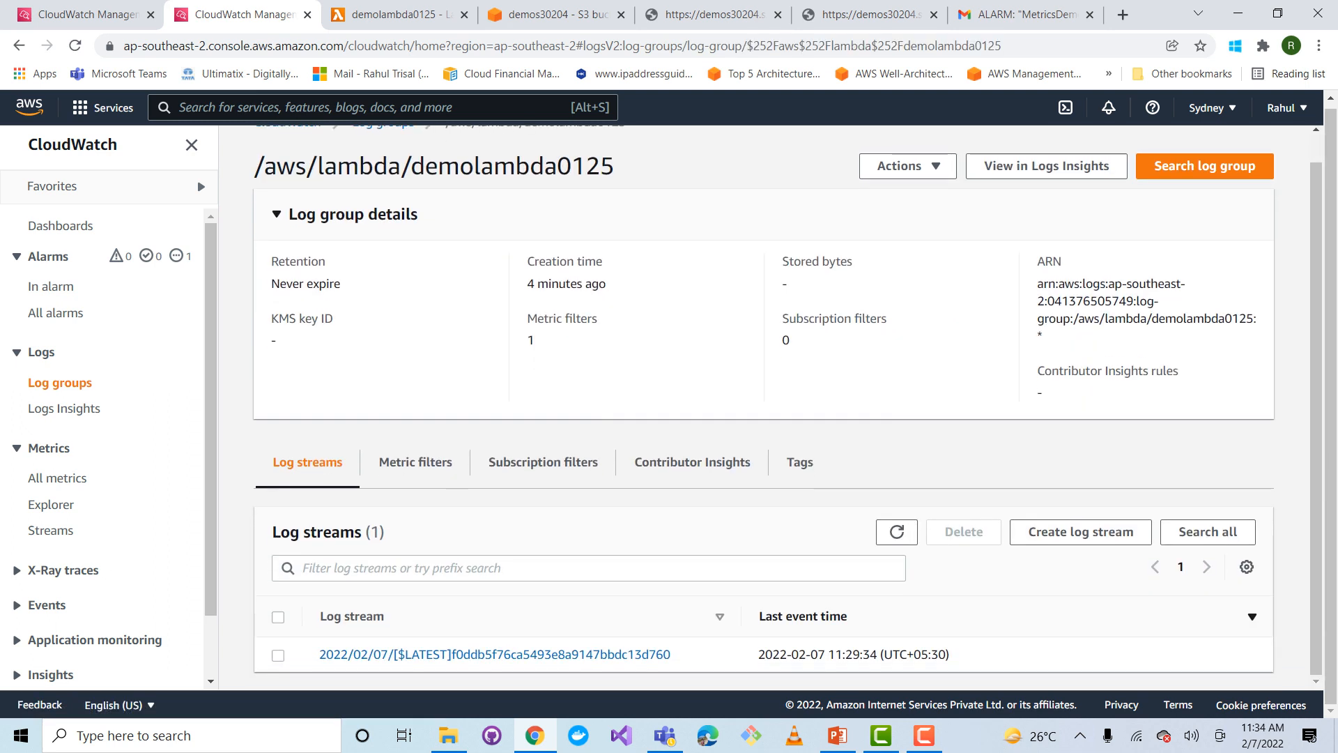
left_click(897, 531)
left_click(896, 532)
left_click(897, 531)
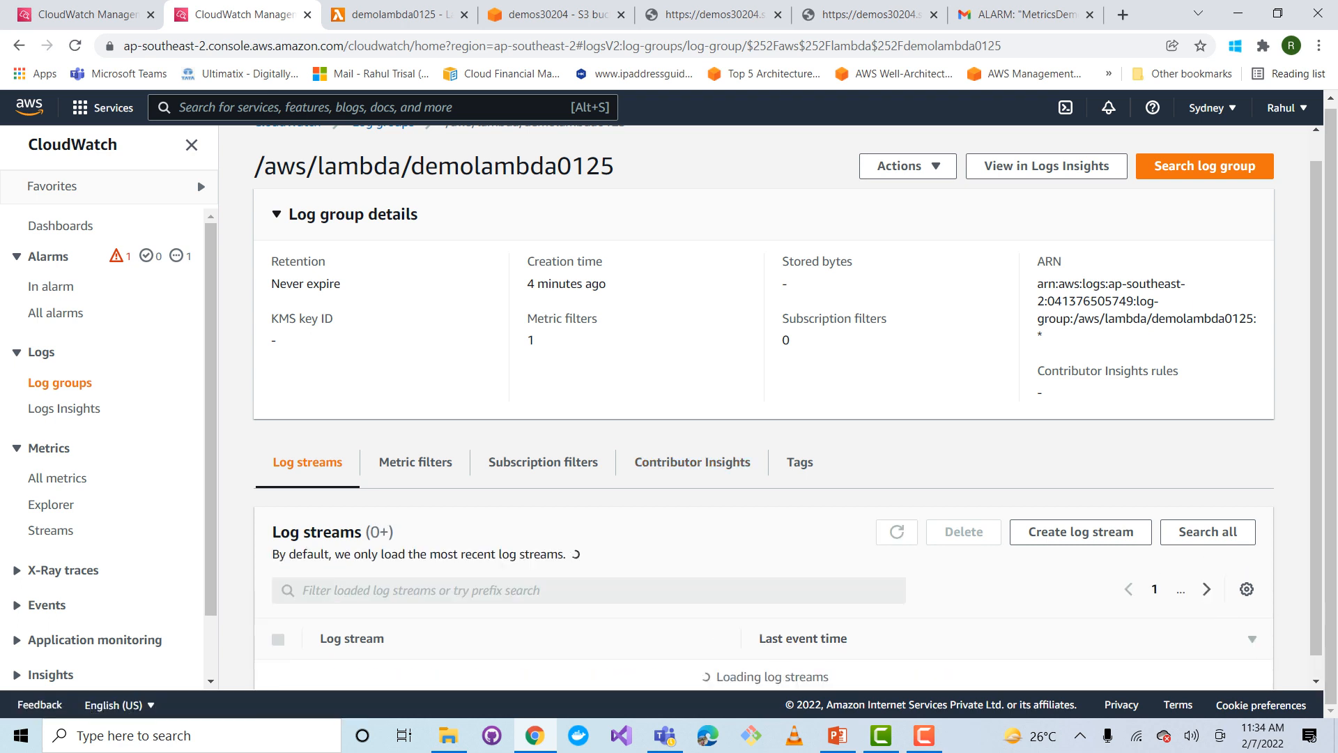
left_click(897, 531)
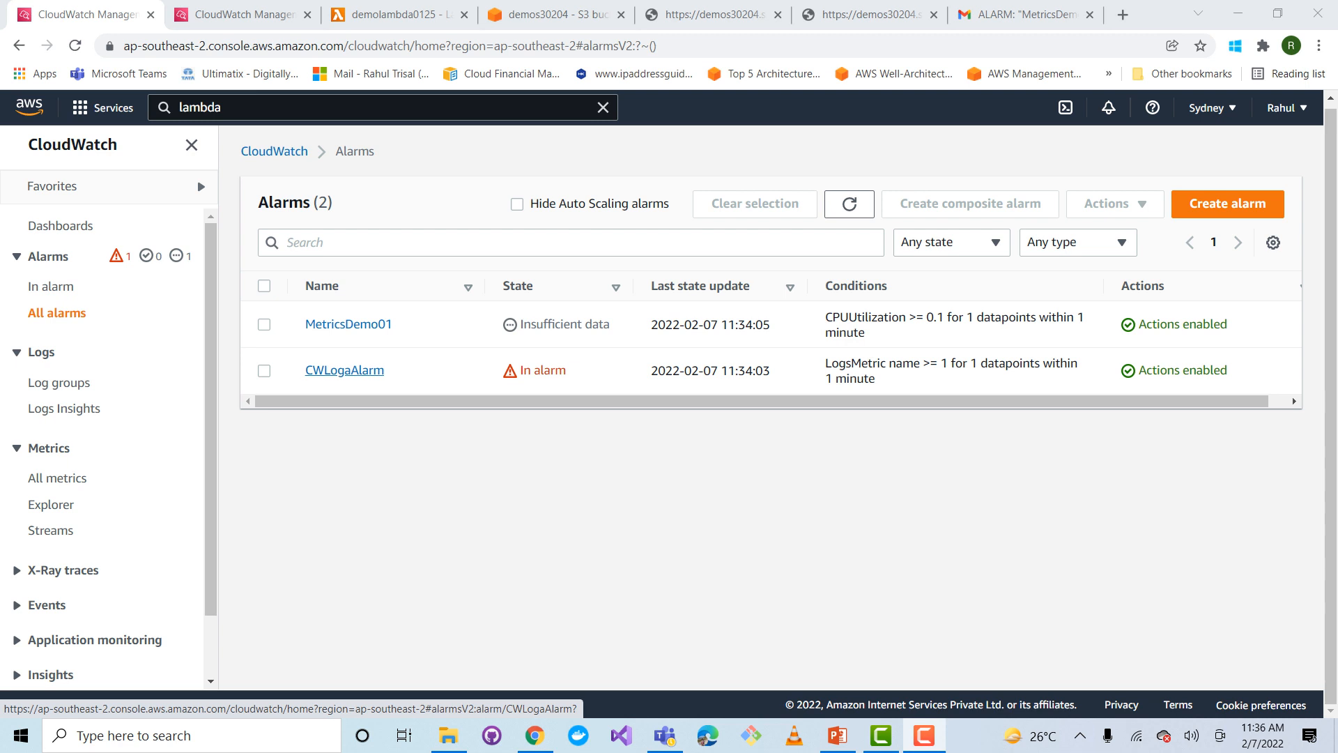
Open the CWLogaAlarm alarm and examine its graph, state and details
left_click(344, 370)
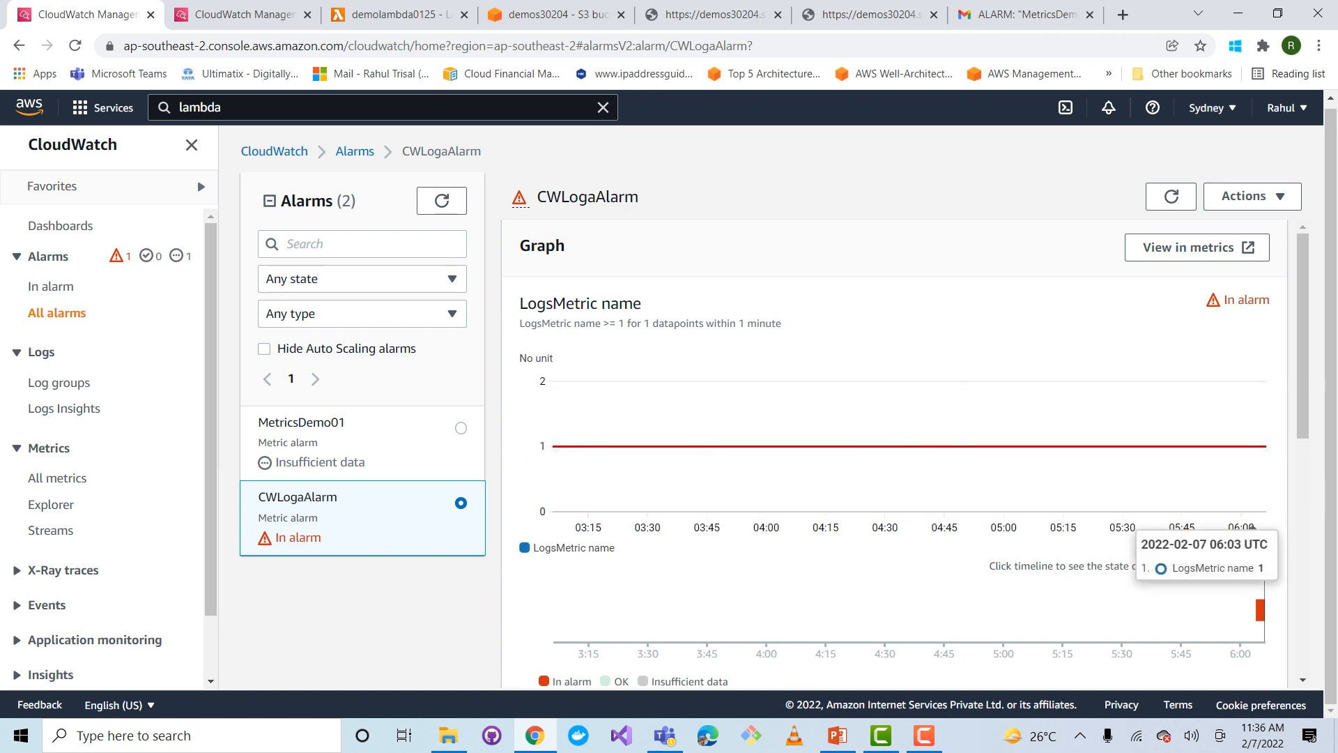
scroll(898, 453, "down", 2)
scroll(899, 453, "down", 5)
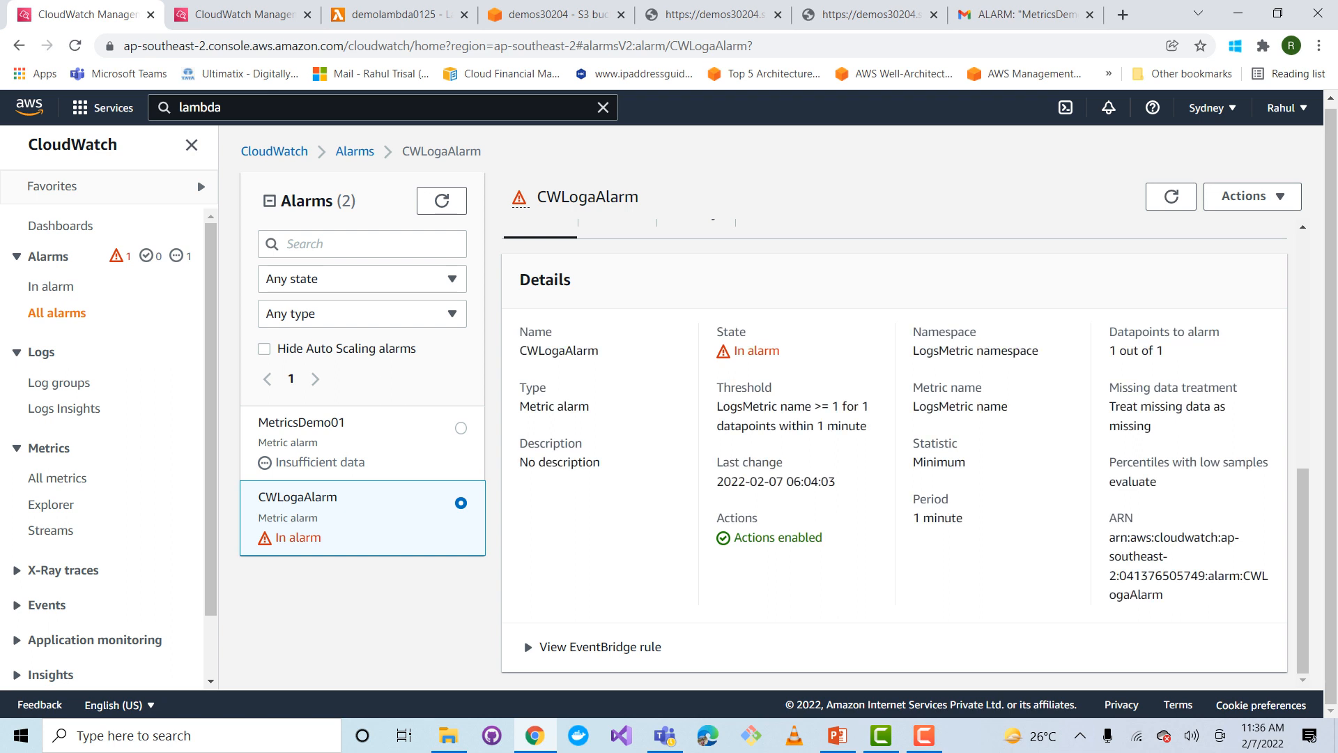
triple_click(756, 350)
Open the log stream of the /aws/lambda/demolambda0125 log group and examine its most recent events for errors
left_click(60, 383)
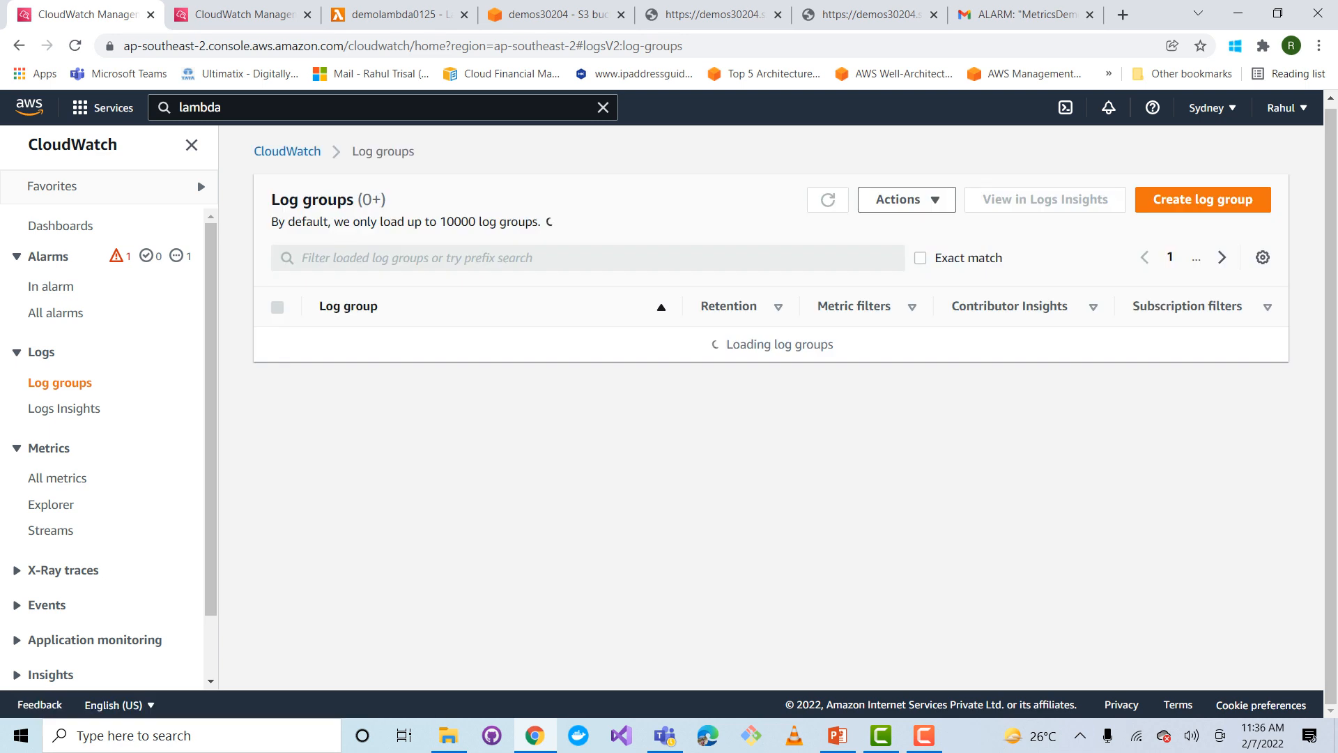
left_click(408, 342)
scroll(544, 474, "down", 1)
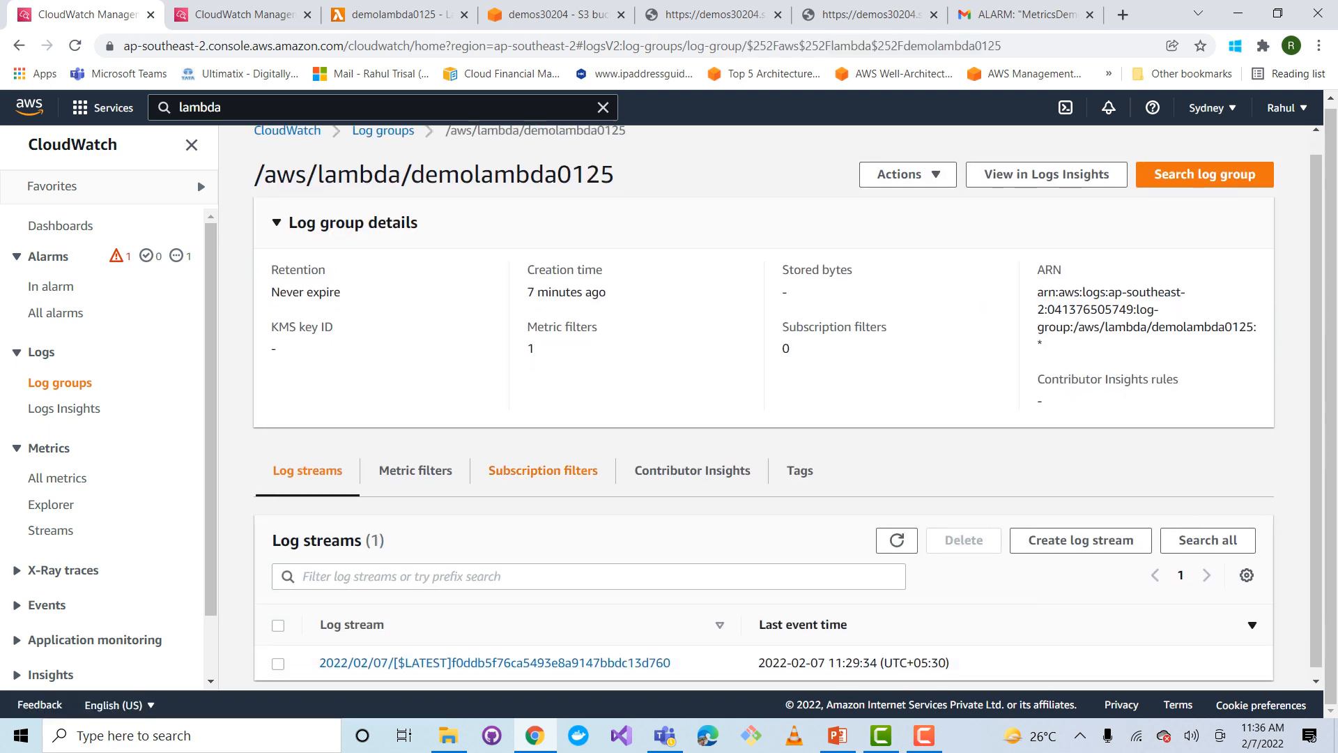
left_click(496, 654)
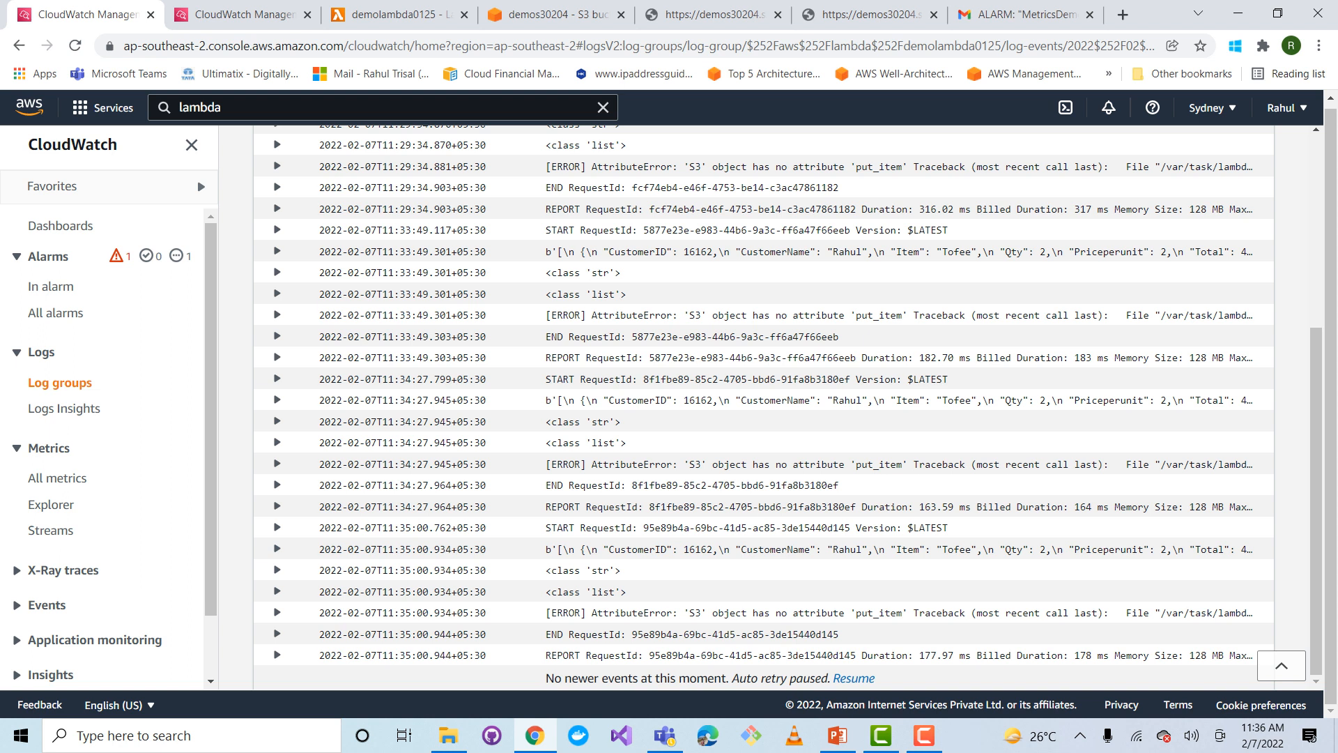
Show only the CloudWatch alarms that are in the In alarm state
left_click(52, 286)
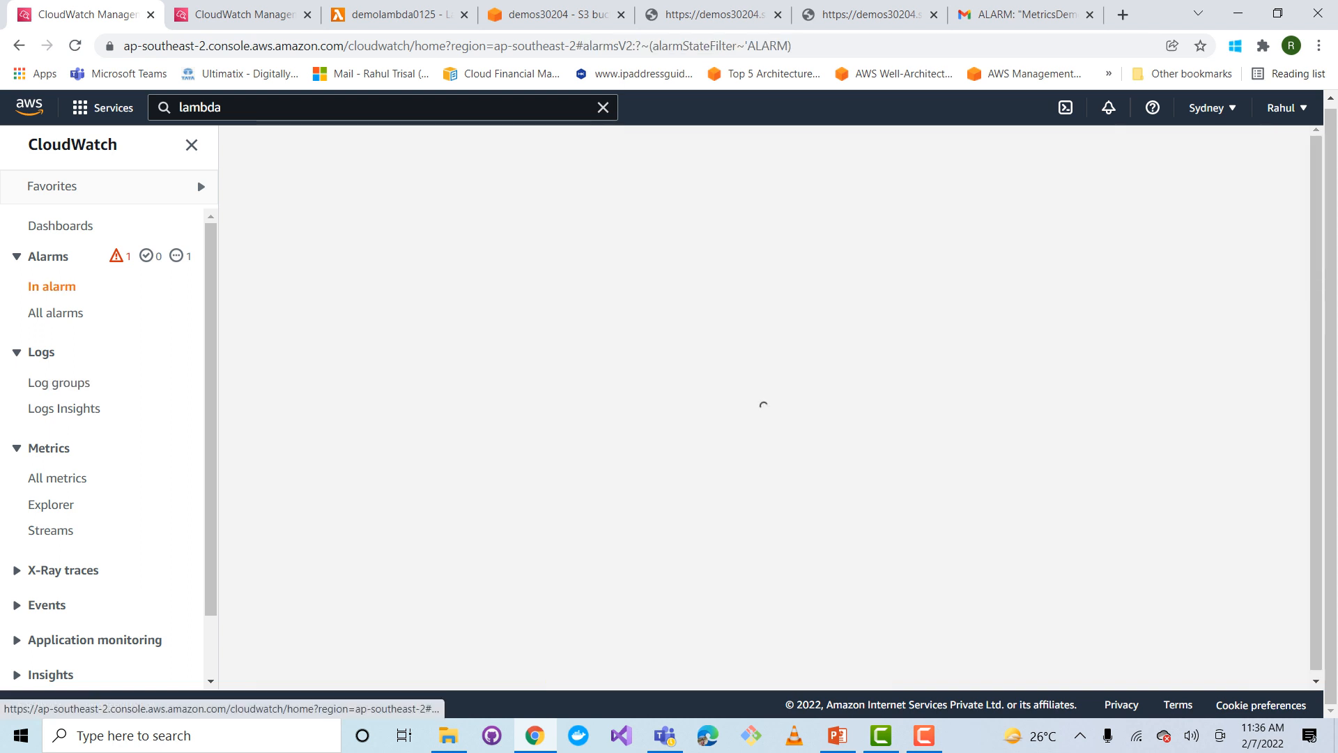